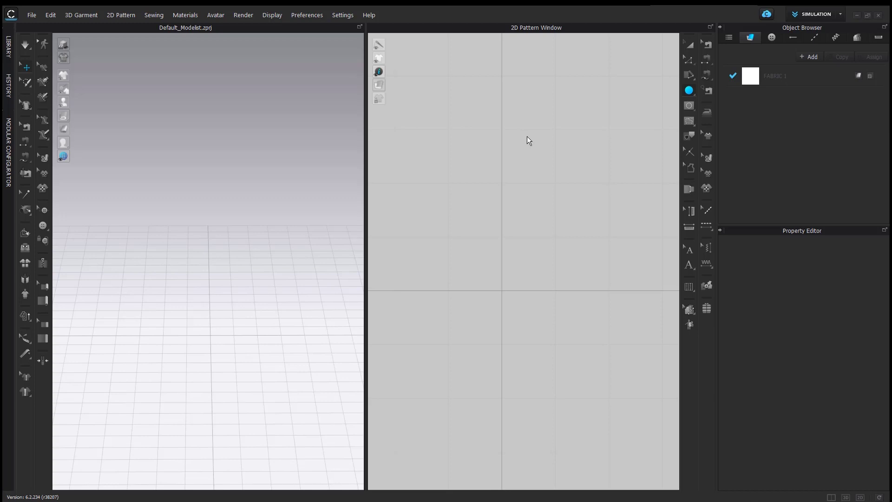
Create a circular pattern piece centred on the 2D grid origin with a circumference of 125.5 mm.
{"action": "left_click", "coordinate": [689, 92]}
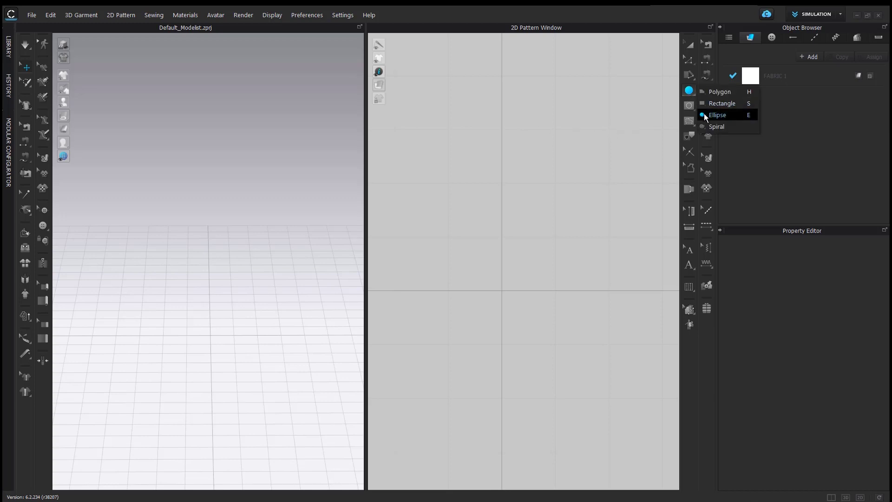
{"action": "left_click", "coordinate": [705, 115]}
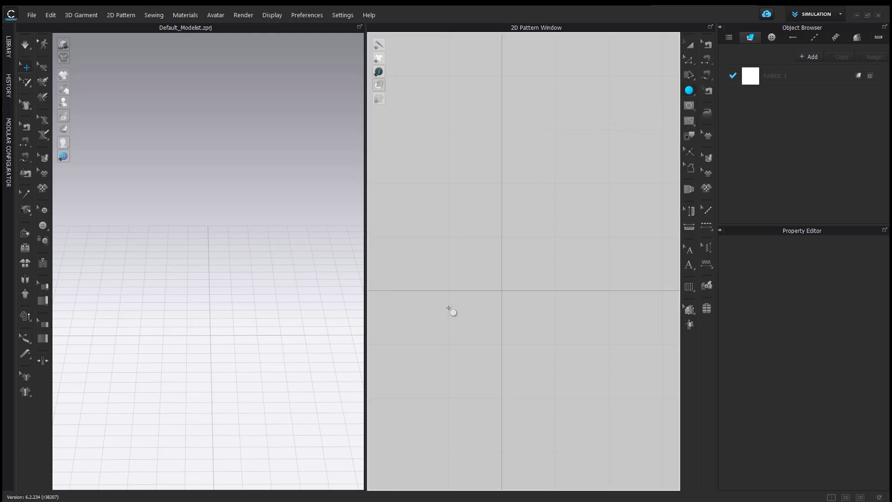
{"action": "left_click", "coordinate": [502, 292]}
{"action": "left_click_drag", "start_coordinate": [467, 132], "coordinate": [366, 167]}
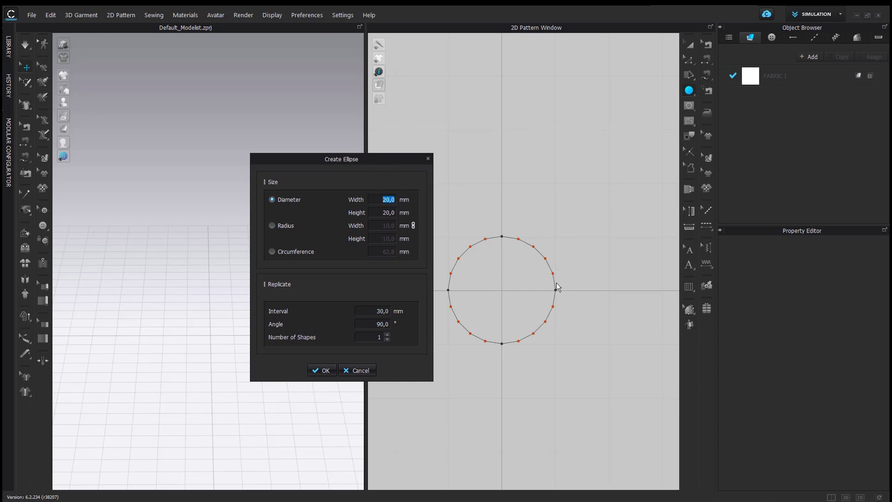
{"action": "left_click", "coordinate": [272, 251]}
{"action": "double_click", "coordinate": [383, 251]}
{"action": "type", "text": "125,5"}
{"action": "left_click", "coordinate": [318, 371]}
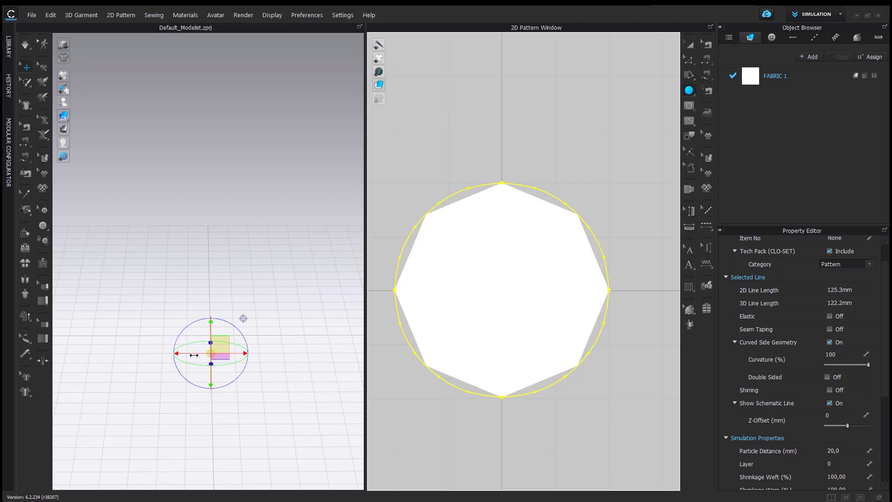
Set the circle's particle distance to 3 mm and align its centre with the 2D grid origin.
{"action": "middle_click_drag", "start_coordinate": [199, 332], "coordinate": [199, 348]}
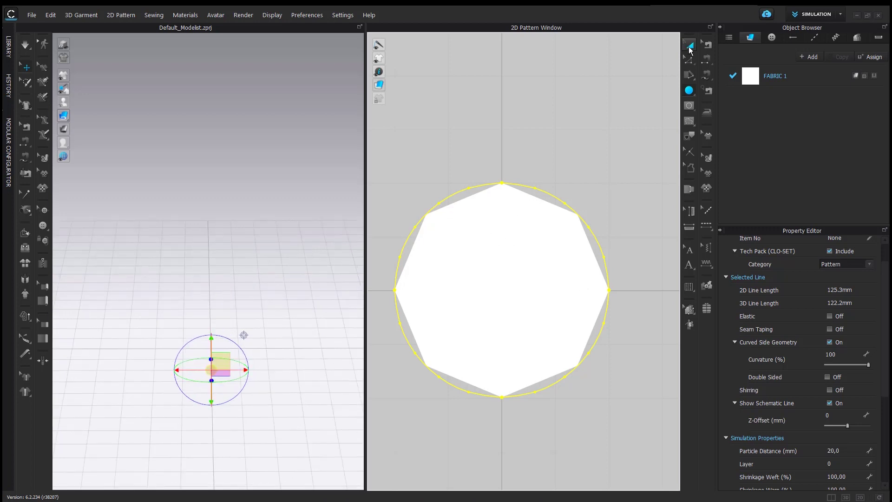
{"action": "left_click", "coordinate": [690, 50]}
{"action": "left_click", "coordinate": [578, 219]}
{"action": "left_click", "coordinate": [844, 339]}
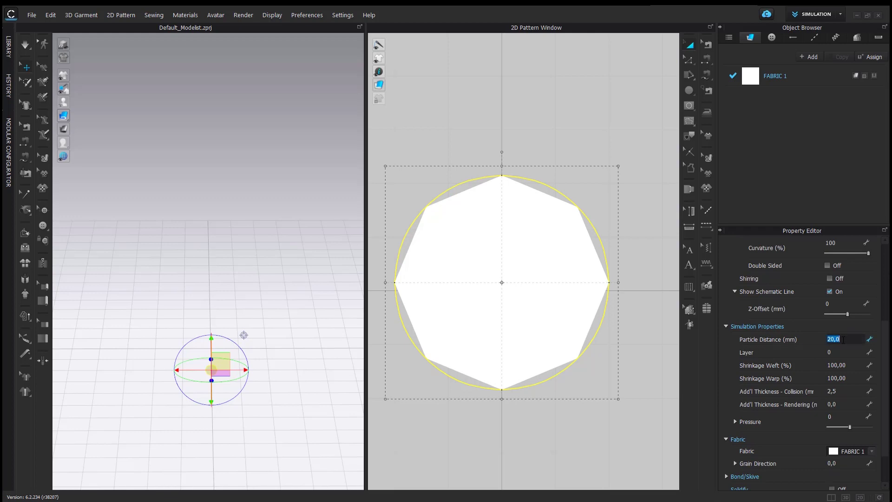
{"action": "type", "text": "3"}
{"action": "key", "text": "Return"}
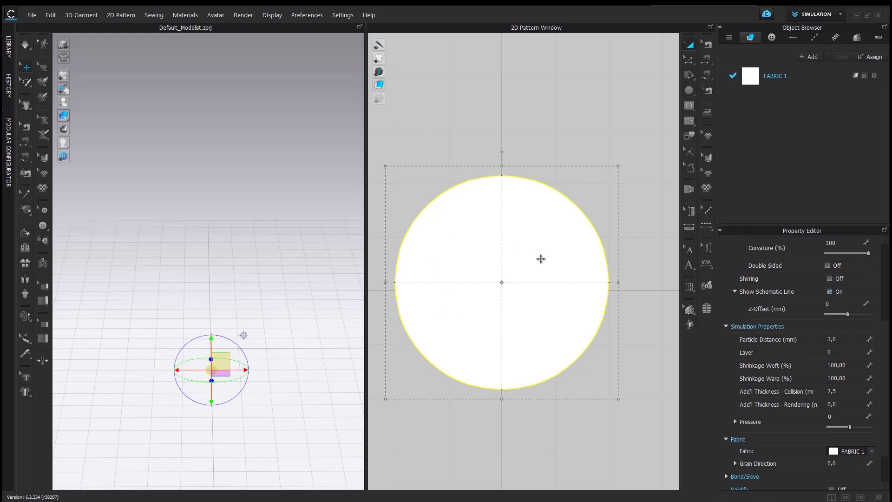
{"action": "scroll", "coordinate": [512, 215], "scroll_direction": "up", "scroll_amount": 1}
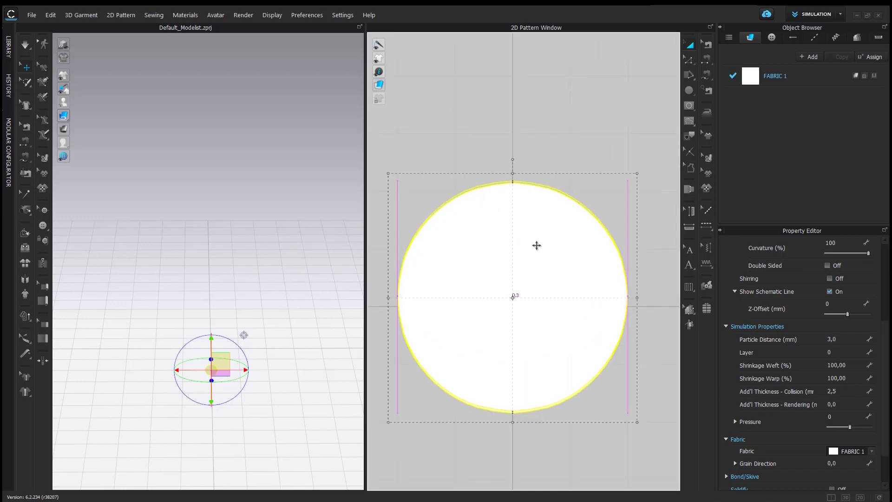
{"action": "left_click_drag", "start_coordinate": [536, 249], "coordinate": [537, 258]}
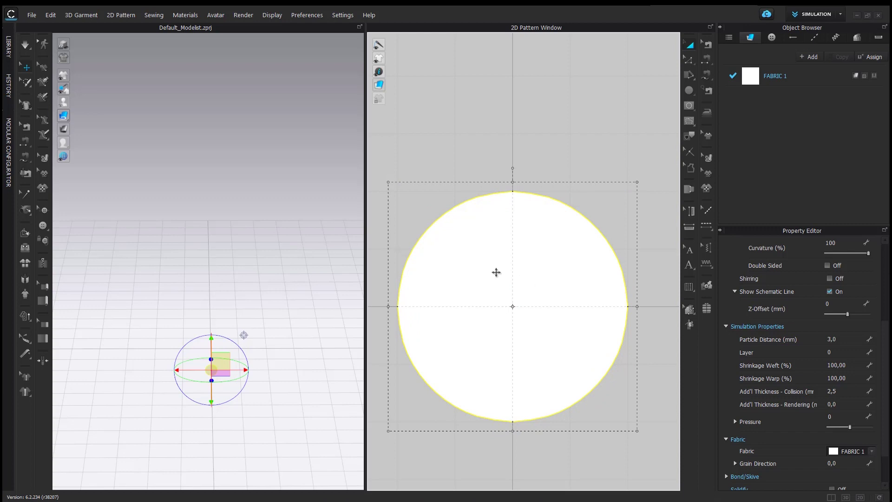
Add an internal circle with a circumference of 106.6 mm at the centre of the circular pattern piece.
{"action": "left_click", "coordinate": [689, 107]}
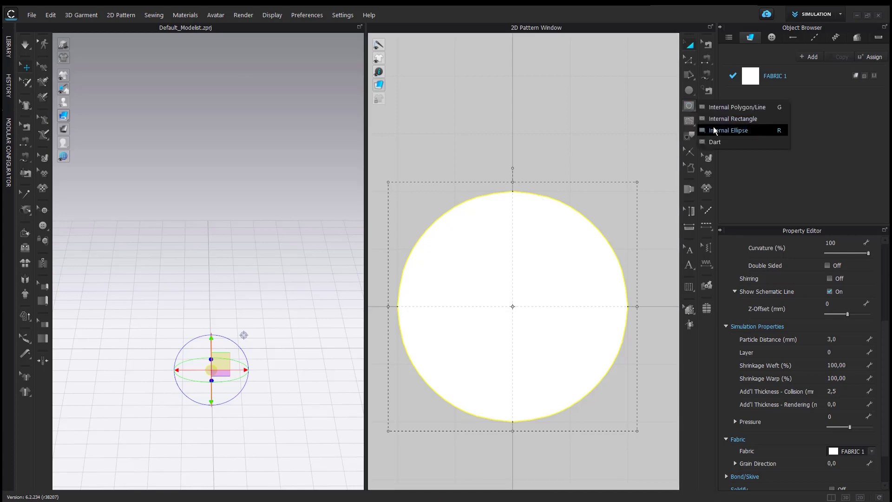
{"action": "left_click", "coordinate": [727, 130]}
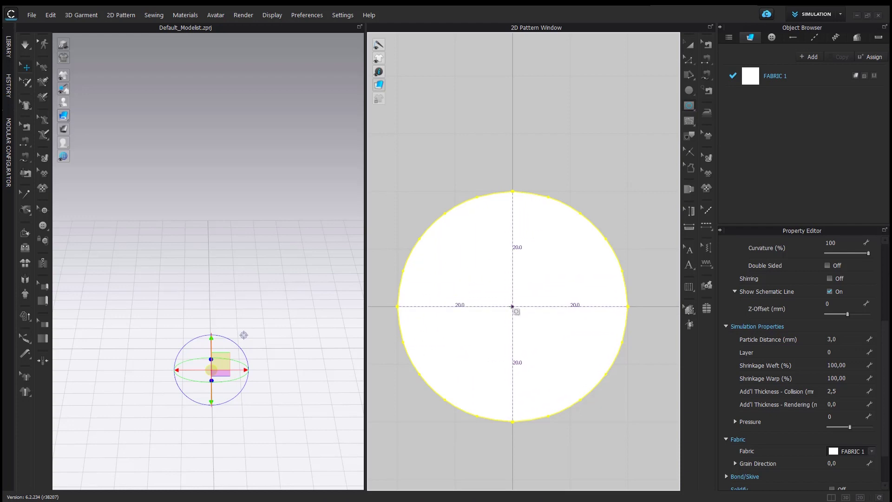
{"action": "left_click", "coordinate": [513, 306]}
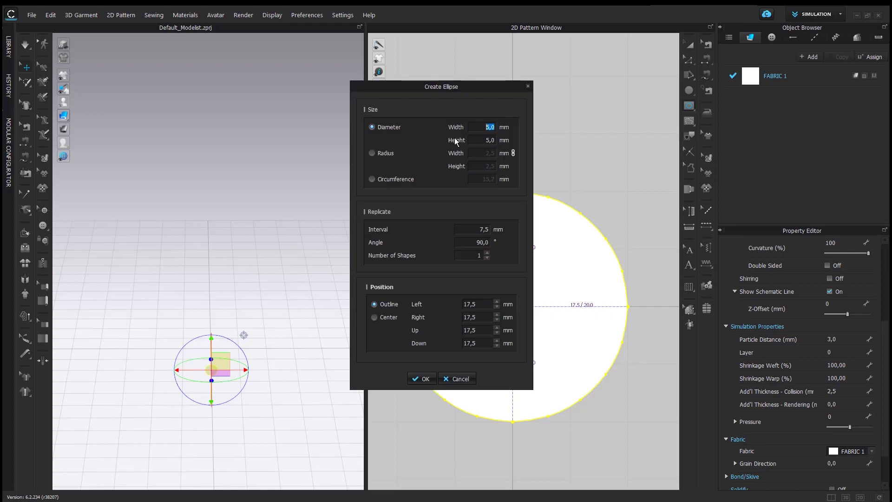
{"action": "left_click_drag", "start_coordinate": [432, 89], "coordinate": [241, 116]}
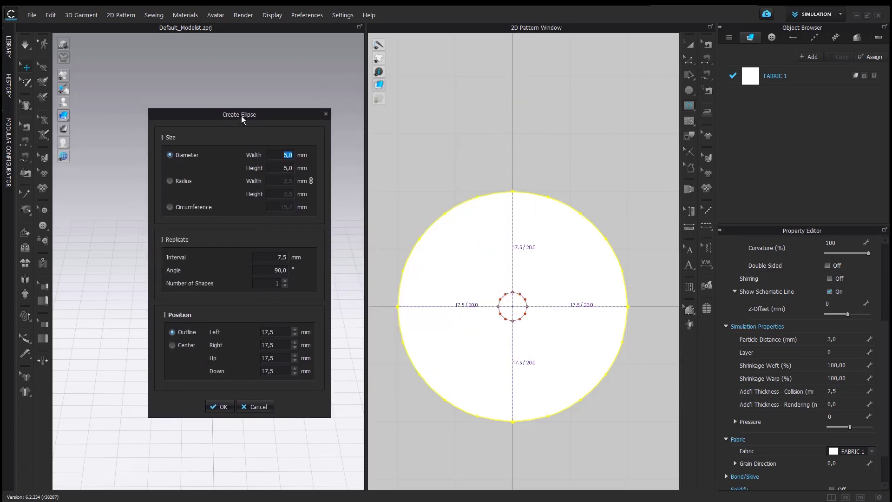
{"action": "left_click", "coordinate": [172, 207]}
{"action": "type", "text": "106,6"}
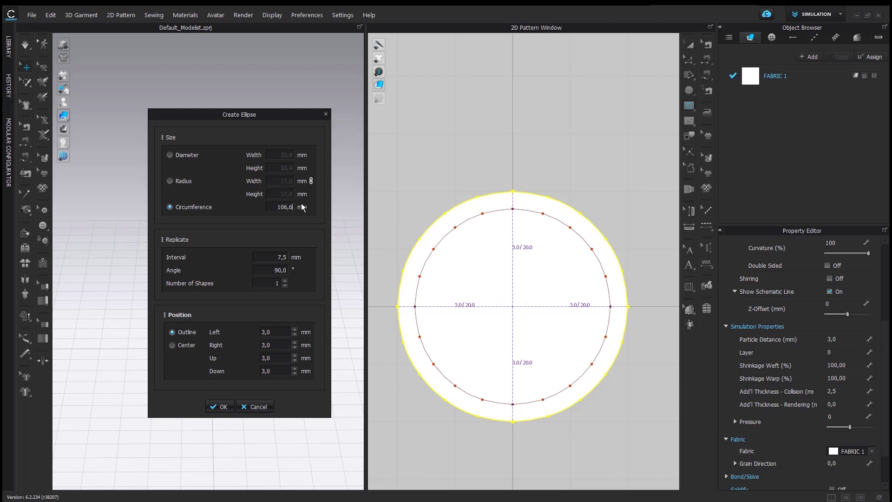
{"action": "left_click", "coordinate": [220, 407]}
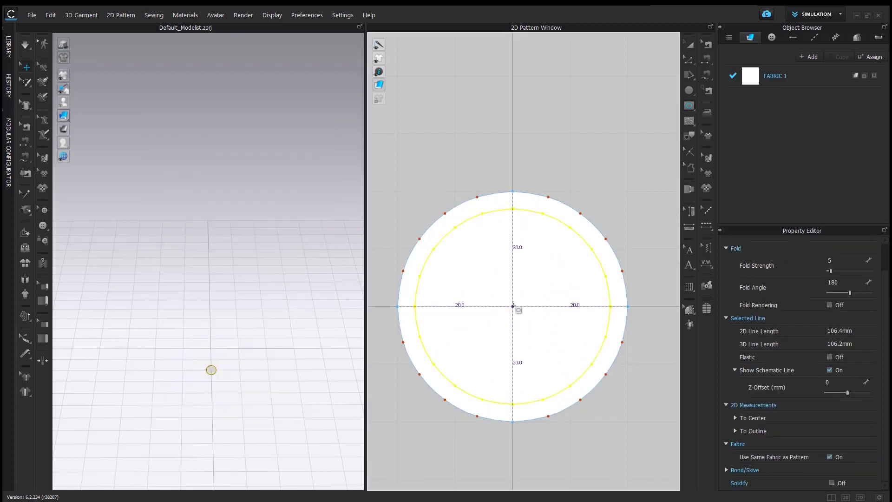
Add a second concentric internal circle with a circumference of 56.3 mm at the centre of the pattern piece.
{"action": "left_click", "coordinate": [512, 307]}
{"action": "left_click_drag", "start_coordinate": [437, 86], "coordinate": [254, 113]}
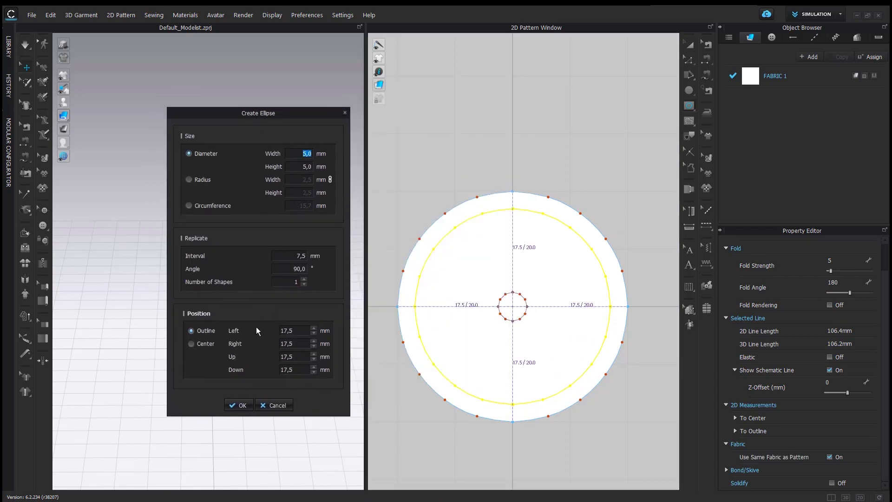
{"action": "left_click", "coordinate": [196, 206]}
{"action": "type", "text": "5"}
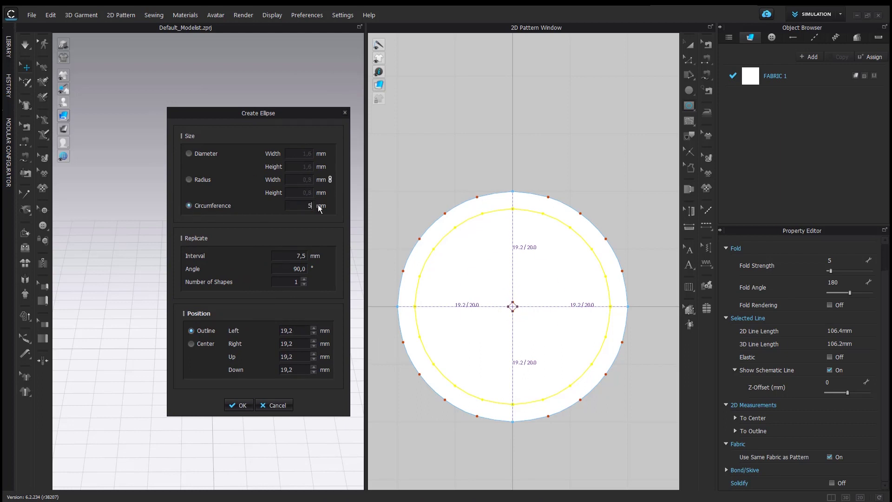
{"action": "type", "text": "6,3"}
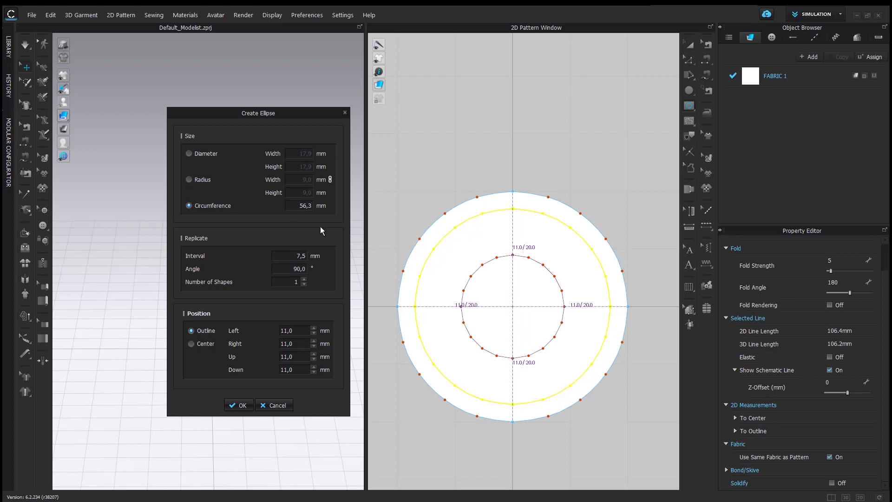
{"action": "left_click", "coordinate": [241, 405]}
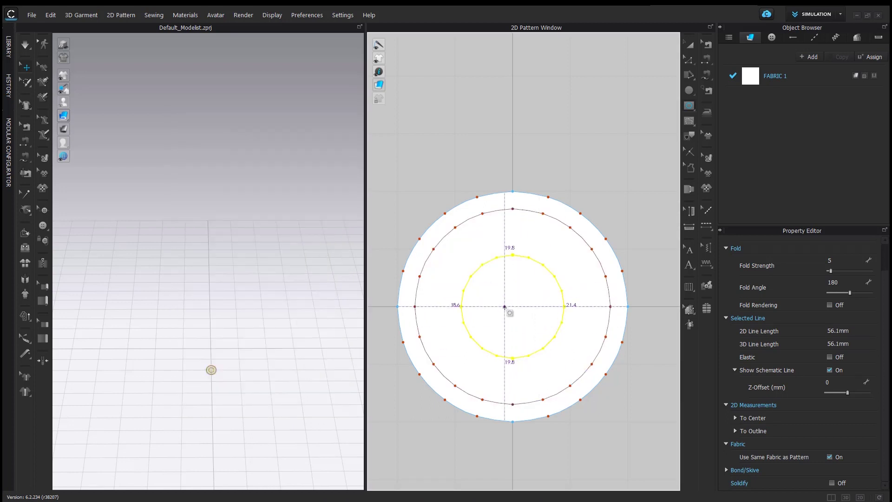
Add a third concentric internal circle with a circumference of 37.4 mm at the centre of the pattern piece.
{"action": "left_click_drag", "start_coordinate": [504, 307], "coordinate": [511, 308]}
{"action": "left_click", "coordinate": [511, 308]}
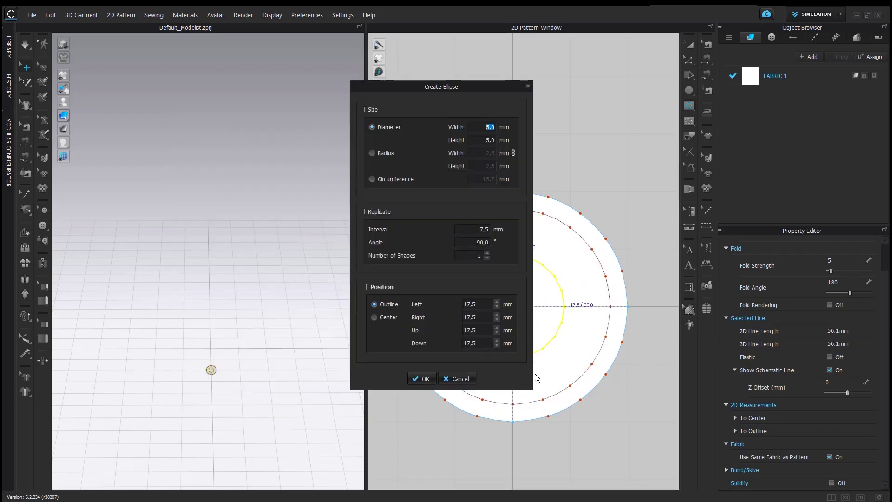
{"action": "left_click_drag", "start_coordinate": [471, 87], "coordinate": [281, 103]}
{"action": "left_click", "coordinate": [204, 199]}
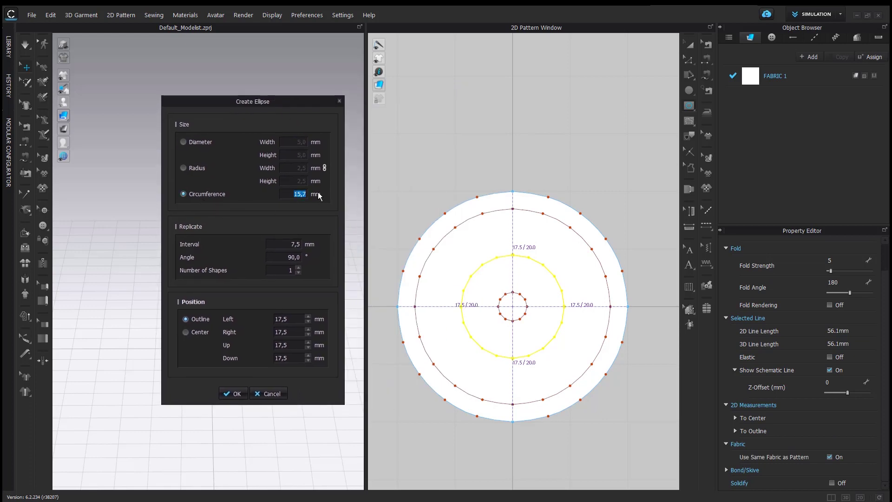
{"action": "type", "text": "37,4"}
{"action": "left_click", "coordinate": [233, 393]}
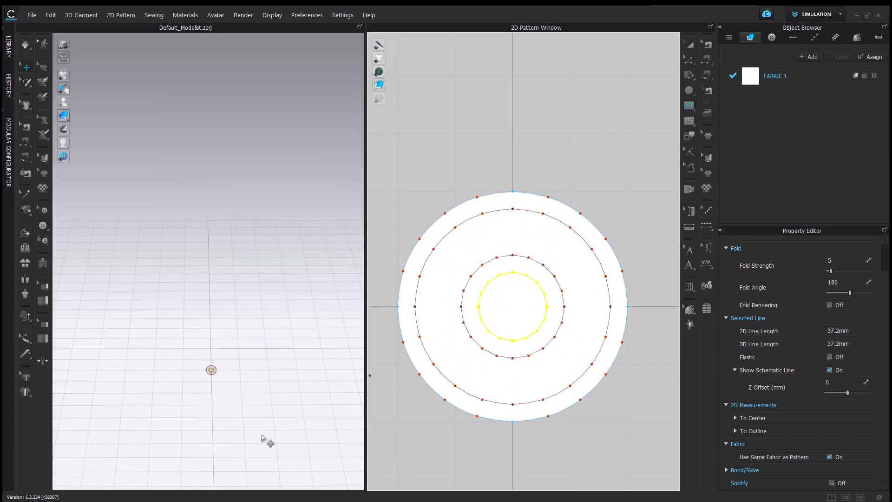
Select the whole circular pattern piece and rotate it in 3D so it lies flat, parallel to the ground.
{"action": "scroll", "coordinate": [208, 377], "scroll_direction": "up", "scroll_amount": 2}
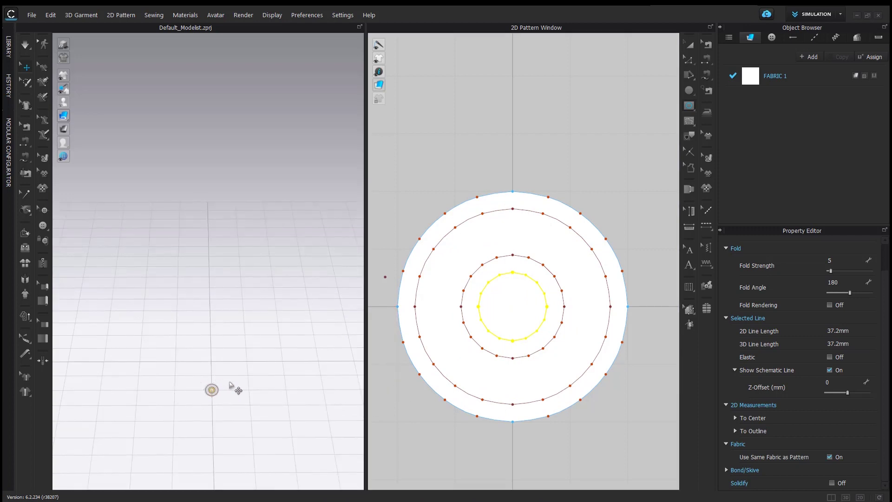
{"action": "middle_click_drag", "start_coordinate": [237, 379], "coordinate": [229, 333]}
{"action": "scroll", "coordinate": [229, 334], "scroll_direction": "up", "scroll_amount": 2}
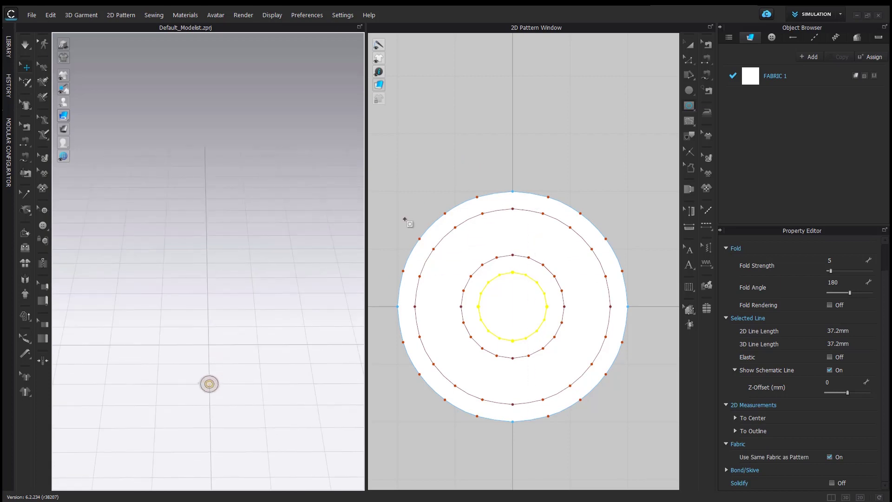
{"action": "scroll", "coordinate": [405, 219], "scroll_direction": "down", "scroll_amount": 2}
{"action": "left_click", "coordinate": [690, 45]}
{"action": "left_click_drag", "start_coordinate": [403, 175], "coordinate": [610, 419]}
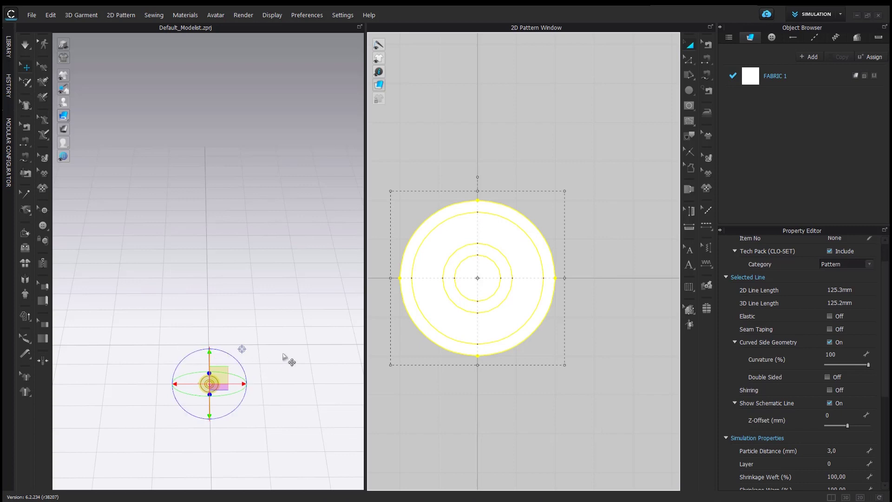
{"action": "right_click_drag", "start_coordinate": [235, 383], "coordinate": [294, 385]}
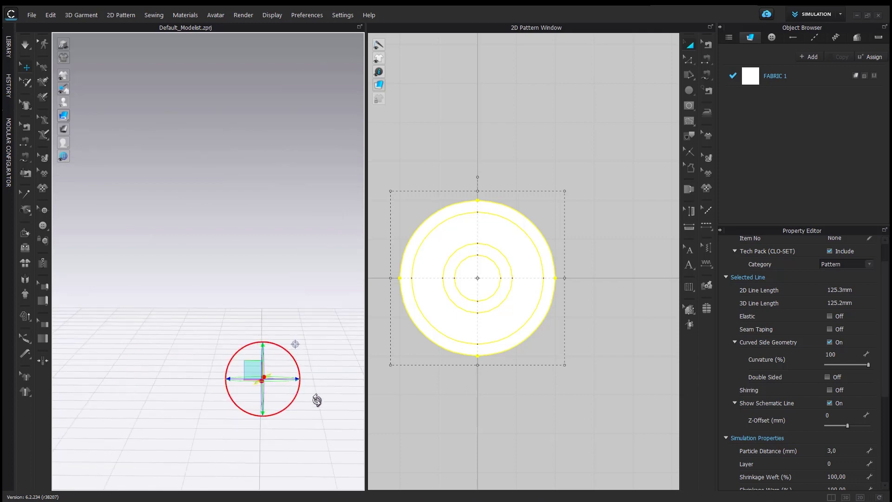
{"action": "right_click_drag", "start_coordinate": [299, 420], "coordinate": [225, 264]}
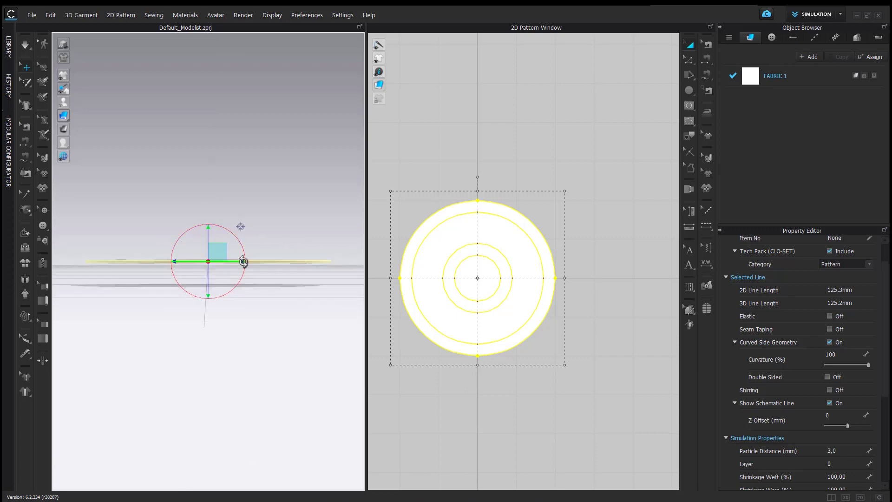
{"action": "left_click_drag", "start_coordinate": [241, 258], "coordinate": [240, 258]}
{"action": "right_click_drag", "start_coordinate": [203, 226], "coordinate": [167, 274]}
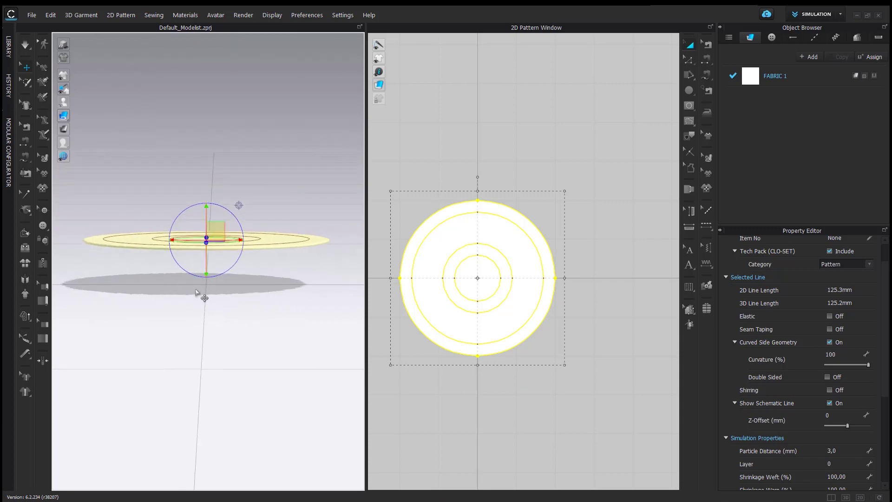
Select all three internal circles and split the pattern along them with Cut & Sew.
{"action": "left_click", "coordinate": [489, 212]}
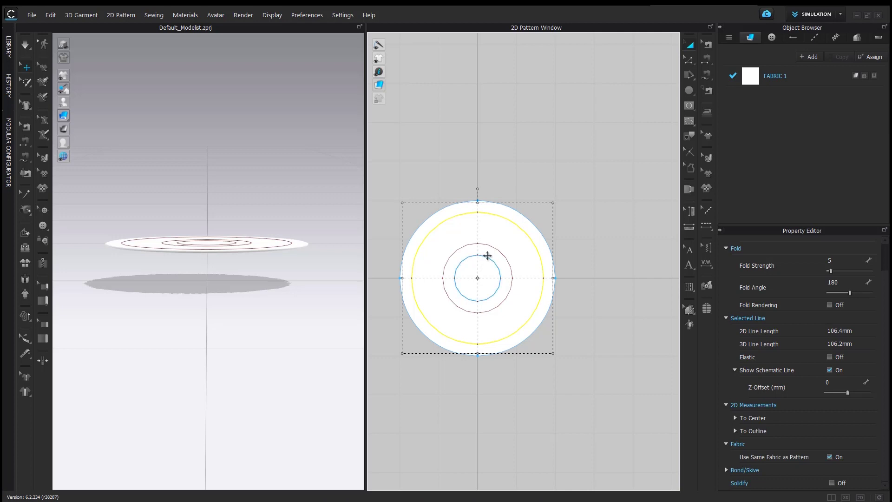
{"action": "left_click", "coordinate": [483, 255]}
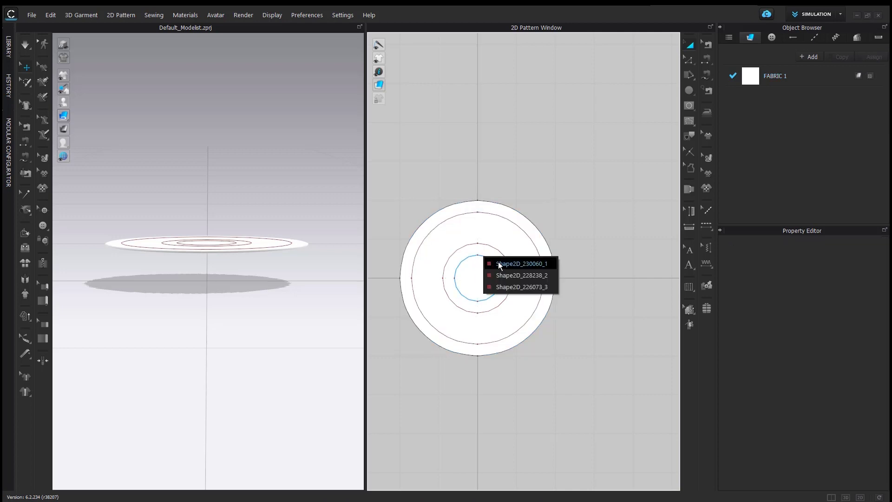
{"action": "left_click", "coordinate": [499, 263]}
{"action": "left_click", "coordinate": [493, 252], "text": "shift"}
{"action": "left_click", "coordinate": [520, 271]}
{"action": "left_click", "coordinate": [513, 225], "text": "shift"}
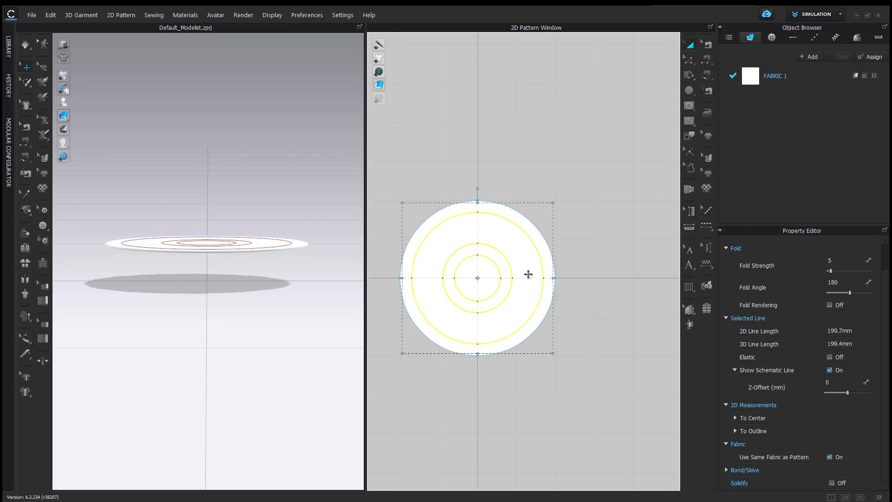
{"action": "right_click", "coordinate": [486, 214]}
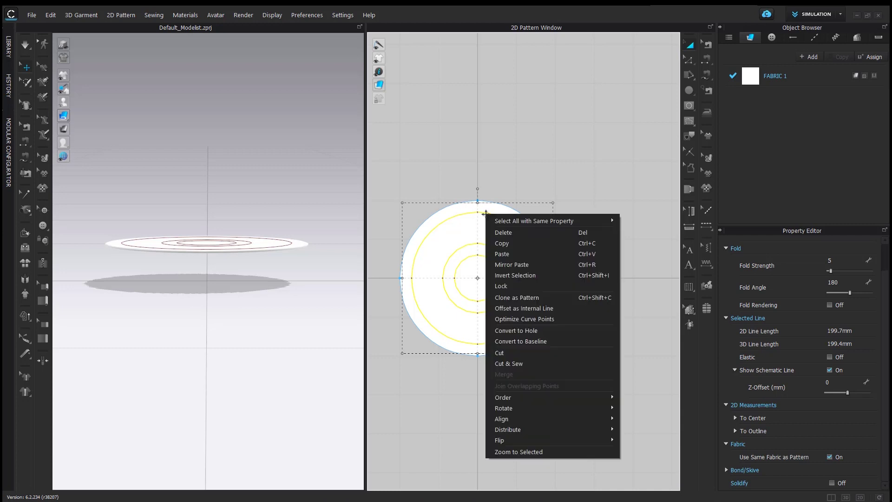
{"action": "left_click", "coordinate": [517, 364]}
Move the centre disc, small ring and wide ring out of the outer ring into a horizontal row in the 2D layout.
{"action": "scroll", "coordinate": [567, 316], "scroll_direction": "down", "scroll_amount": 3}
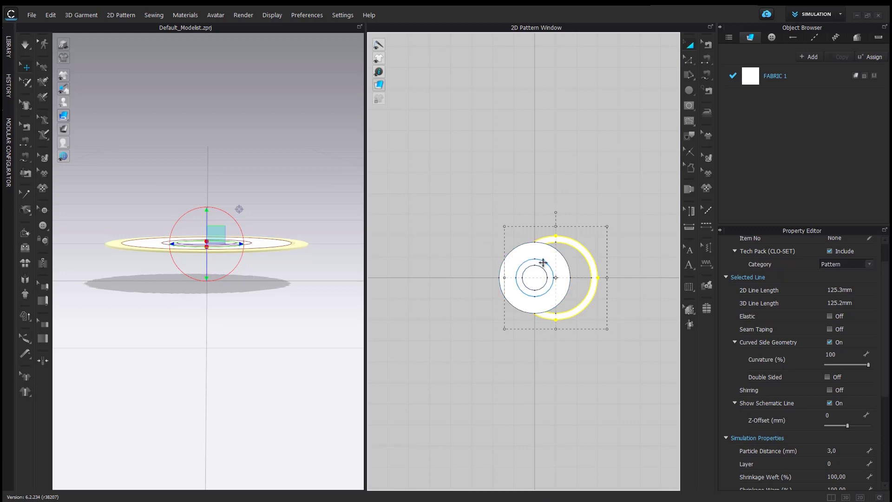
{"action": "left_click", "coordinate": [541, 259]}
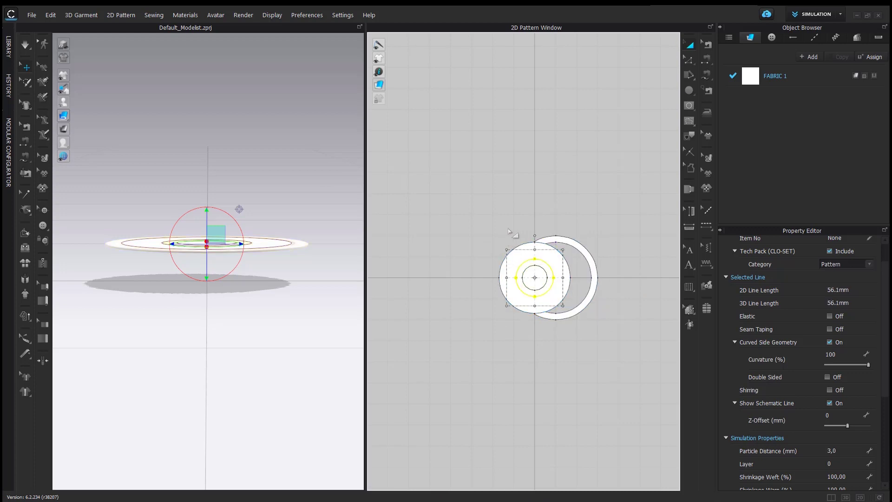
{"action": "key", "text": "ctrl+v"}
{"action": "left_click", "coordinate": [417, 255]}
{"action": "left_click", "coordinate": [379, 259]}
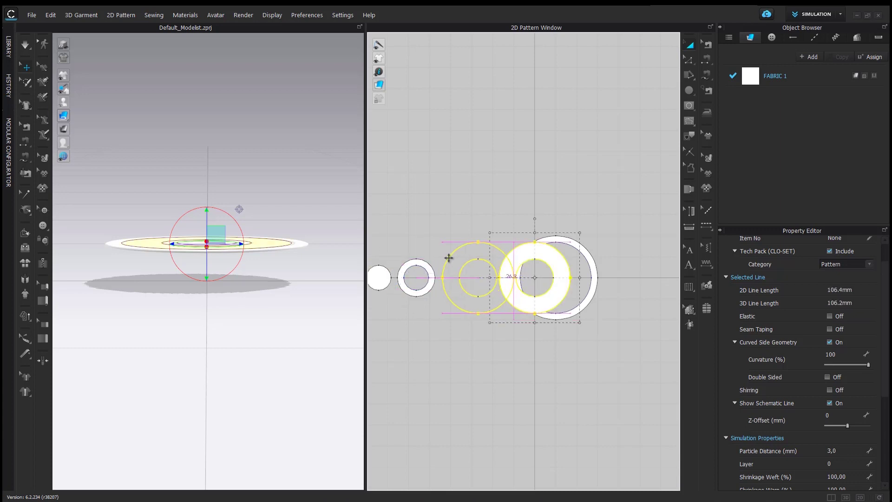
{"action": "left_click", "coordinate": [448, 255]}
{"action": "scroll", "coordinate": [465, 261], "scroll_direction": "down", "scroll_amount": 2}
{"action": "scroll", "coordinate": [573, 253], "scroll_direction": "up", "scroll_amount": 5}
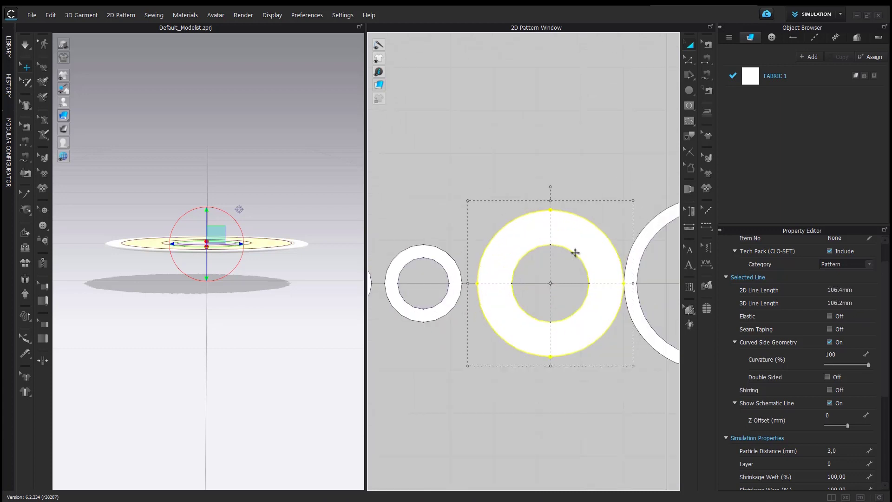
Even out the spacing of the four pieces in the 2D row, leaving small gaps between them.
{"action": "left_click", "coordinate": [447, 264]}
{"action": "scroll", "coordinate": [447, 264], "scroll_direction": "down", "scroll_amount": 2}
{"action": "left_click", "coordinate": [409, 277]}
{"action": "scroll", "coordinate": [404, 260], "scroll_direction": "down", "scroll_amount": 3}
{"action": "key", "text": "ctrl+a"}
{"action": "scroll", "coordinate": [462, 255], "scroll_direction": "up", "scroll_amount": 3}
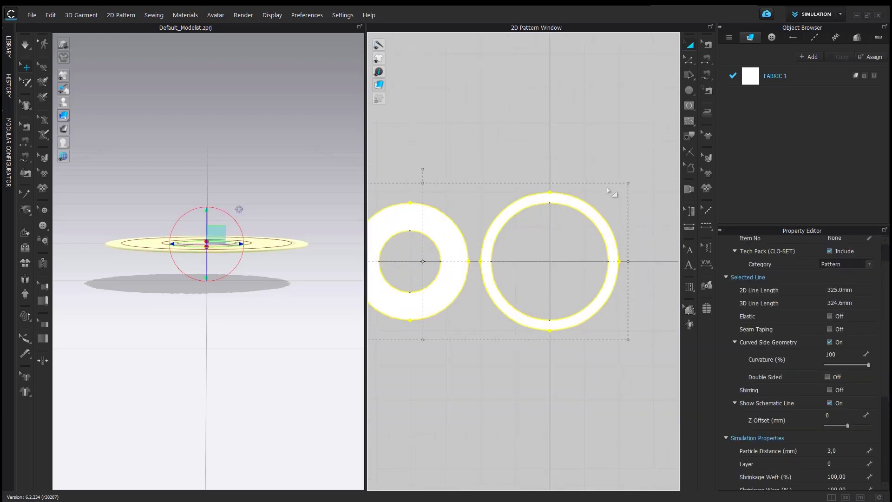
Duplicate the wide and small rings 40 mm straight below the originals in 2D, and raise the copies in 3D to just beneath the disc.
{"action": "left_click", "coordinate": [617, 200]}
{"action": "scroll", "coordinate": [529, 245], "scroll_direction": "down", "scroll_amount": 3}
{"action": "scroll", "coordinate": [512, 227], "scroll_direction": "up", "scroll_amount": 5}
{"action": "left_click", "coordinate": [493, 226]}
{"action": "left_click", "coordinate": [420, 241], "text": "shift"}
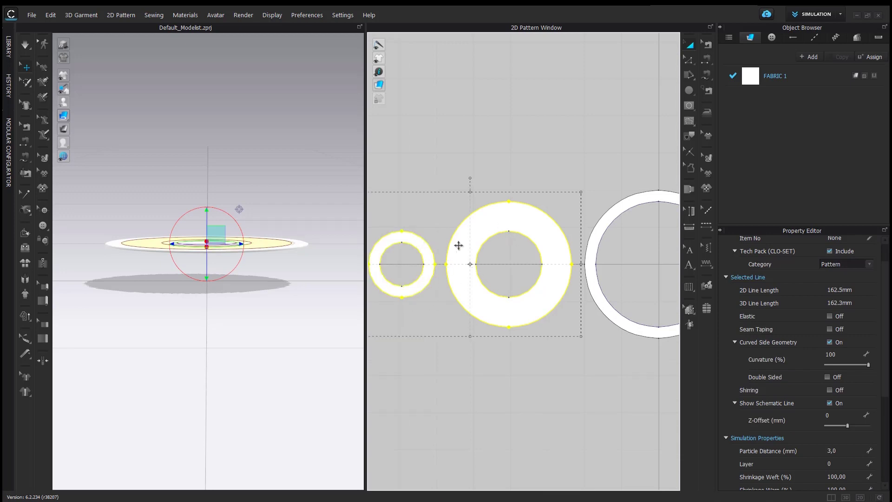
{"action": "scroll", "coordinate": [472, 246], "scroll_direction": "down", "scroll_amount": 3}
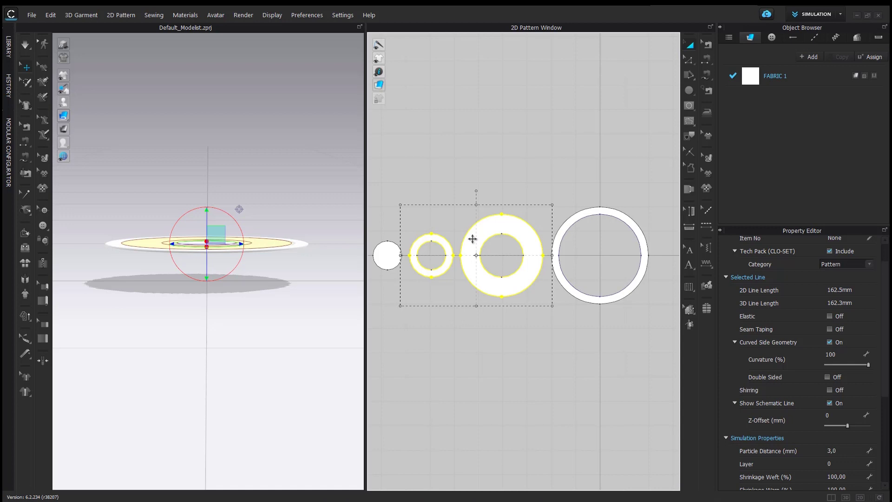
{"action": "left_click_drag", "start_coordinate": [472, 241], "coordinate": [485, 354]}
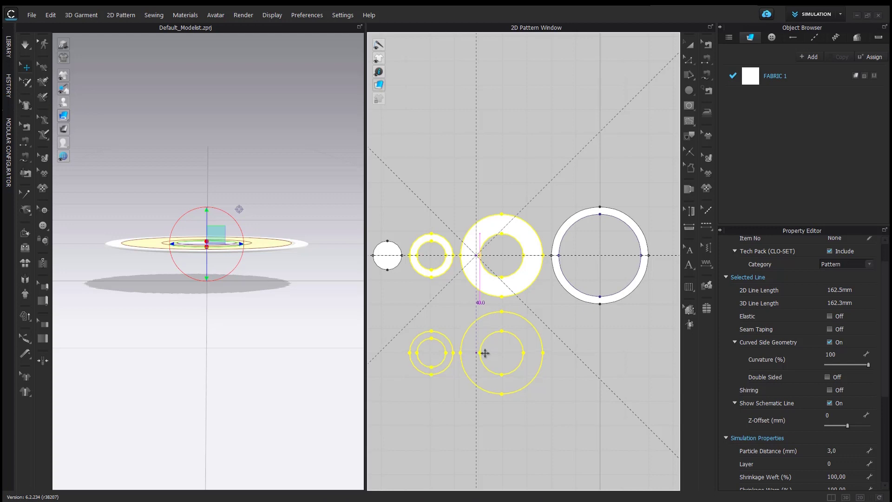
{"action": "left_click", "coordinate": [484, 354]}
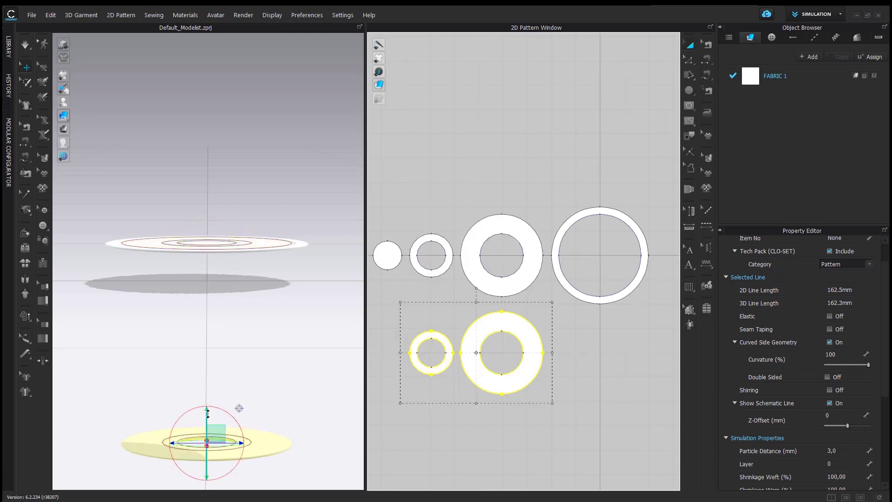
{"action": "left_click_drag", "start_coordinate": [207, 413], "coordinate": [228, 248]}
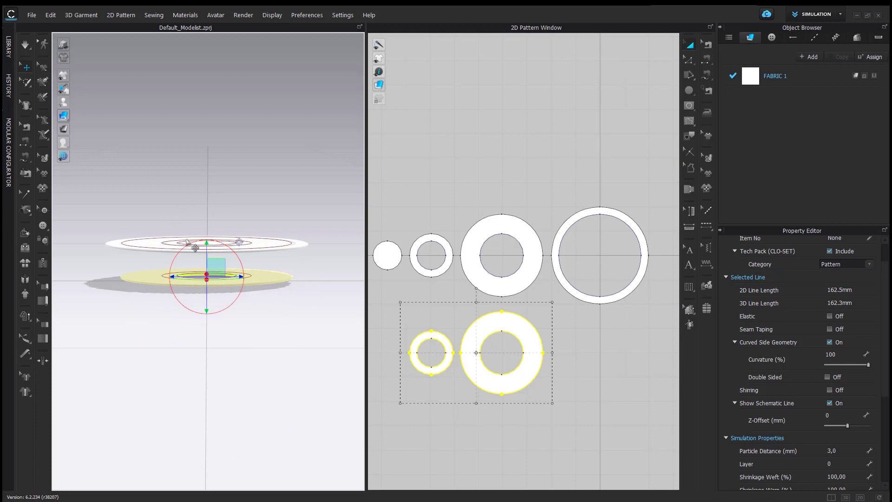
Set the outer ring's additional rendering thickness to 2 mm.
{"action": "scroll", "coordinate": [196, 248], "scroll_direction": "up", "scroll_amount": 2}
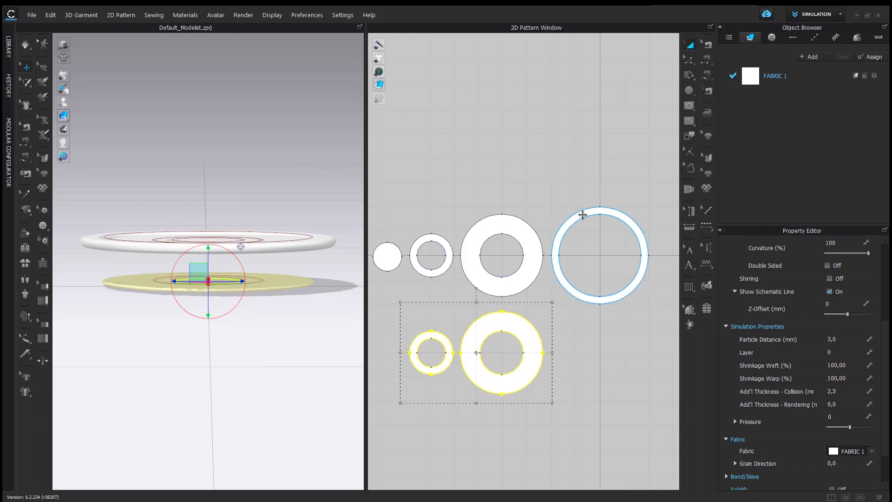
{"action": "left_click", "coordinate": [582, 214]}
{"action": "left_click", "coordinate": [835, 404]}
{"action": "type", "text": "2"}
{"action": "key", "text": "Return"}
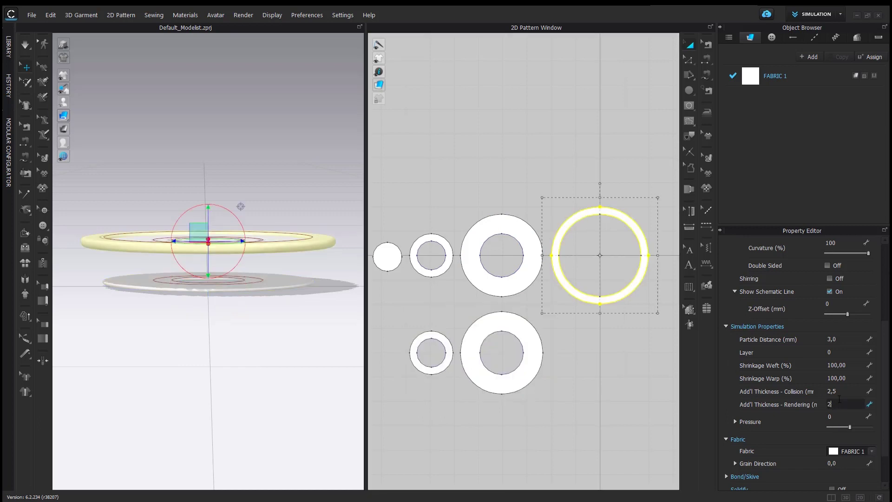
Set the additional rendering thickness to 1 mm for the original wide ring and 3 mm for its lower copy.
{"action": "left_click", "coordinate": [513, 223]}
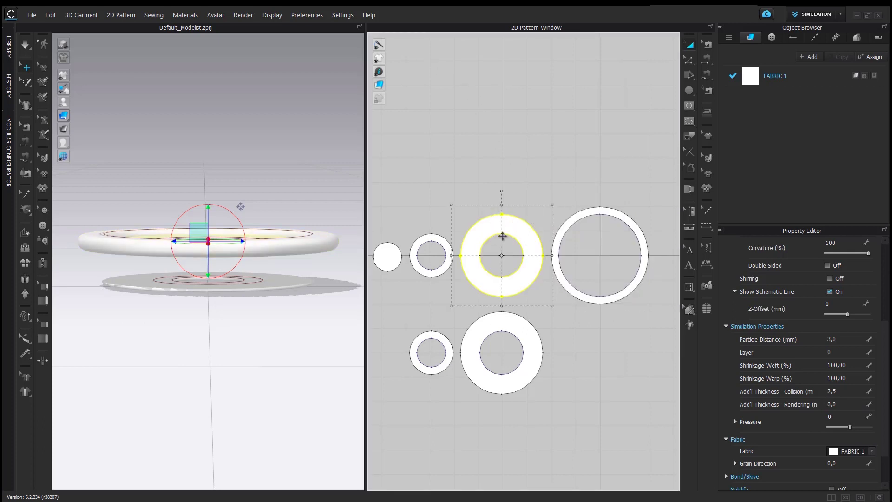
{"action": "left_click", "coordinate": [847, 404]}
{"action": "type", "text": "1"}
{"action": "key", "text": "Return"}
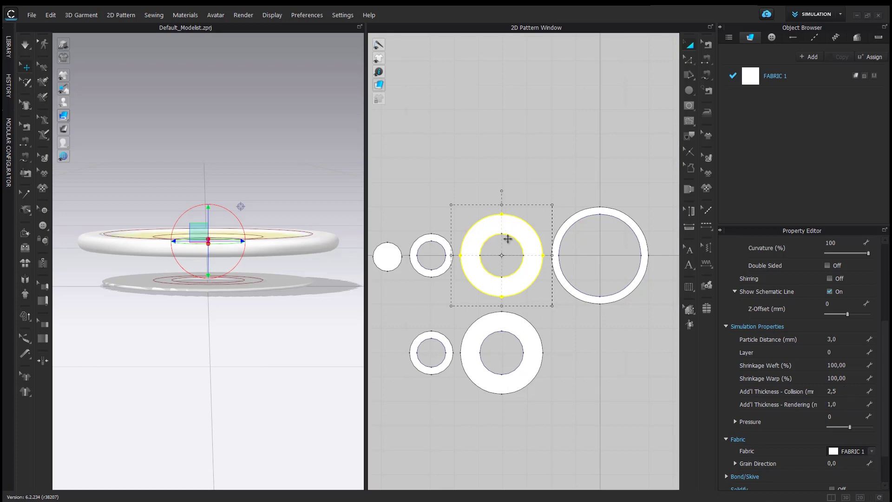
{"action": "left_click", "coordinate": [522, 324]}
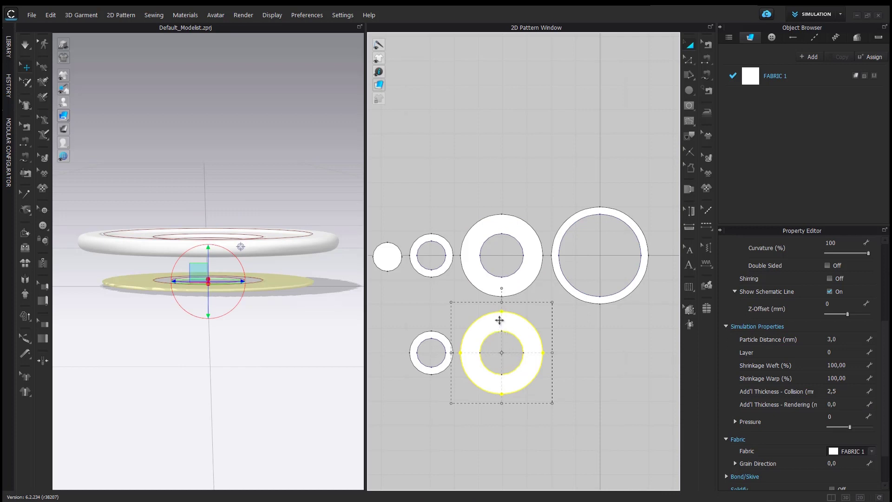
{"action": "left_click", "coordinate": [839, 411]}
{"action": "type", "text": "3"}
{"action": "key", "text": "Return"}
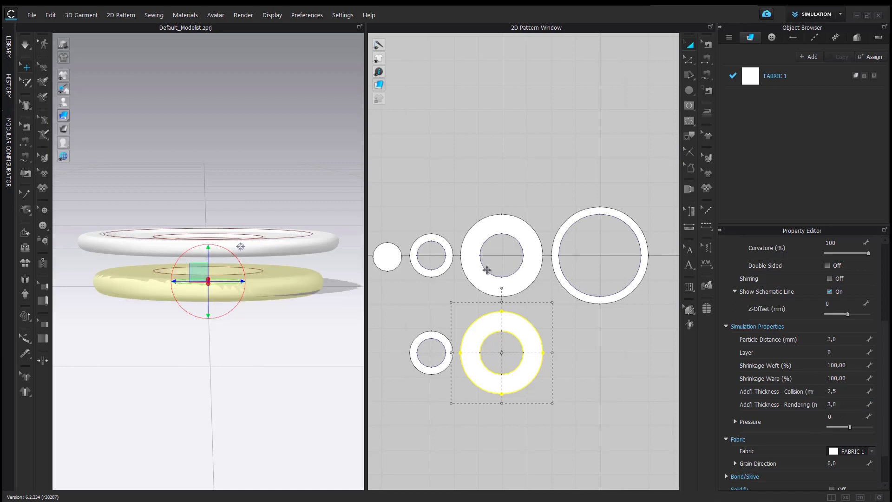
Set the additional rendering thickness to 2 mm for both the original small ring and its lower copy.
{"action": "left_click", "coordinate": [441, 242]}
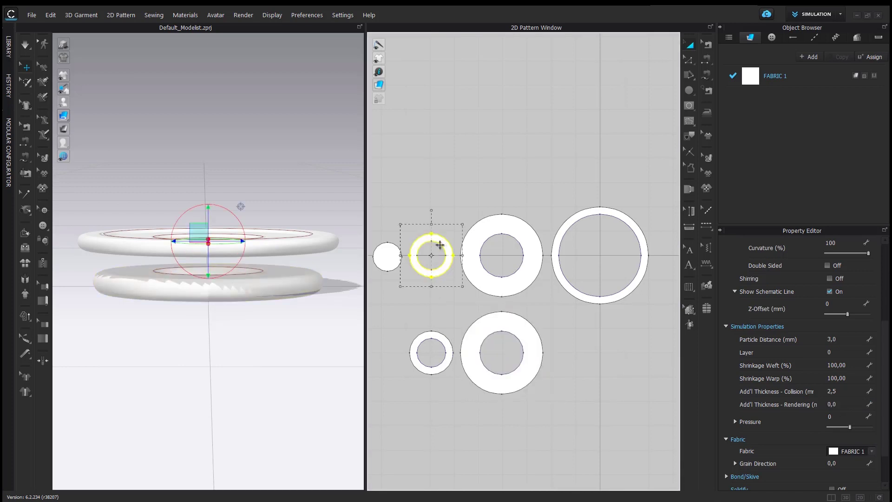
{"action": "left_click", "coordinate": [835, 404]}
{"action": "type", "text": "2"}
{"action": "key", "text": "Return"}
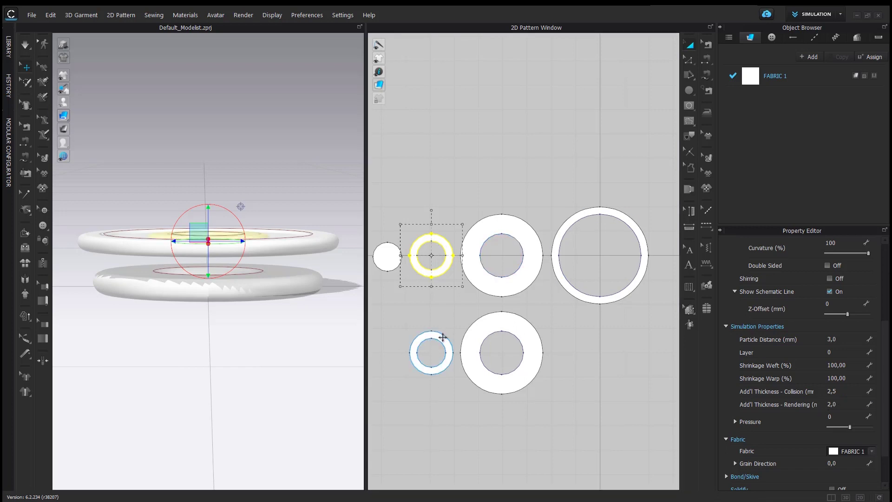
{"action": "left_click", "coordinate": [445, 338]}
{"action": "left_click", "coordinate": [844, 404]}
{"action": "type", "text": "2"}
{"action": "key", "text": "Return"}
Set the centre disc's additional rendering thickness to 10 mm.
{"action": "left_click", "coordinate": [388, 250]}
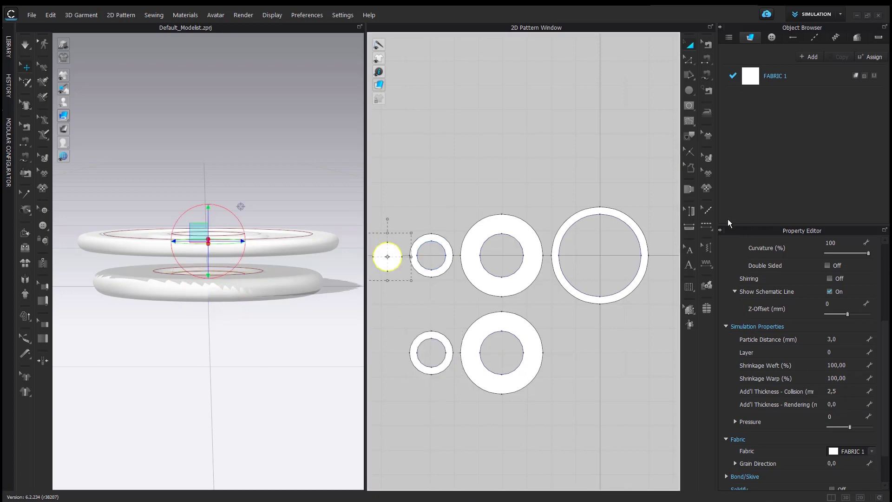
{"action": "left_click", "coordinate": [844, 405]}
{"action": "type", "text": "10"}
{"action": "key", "text": "Return"}
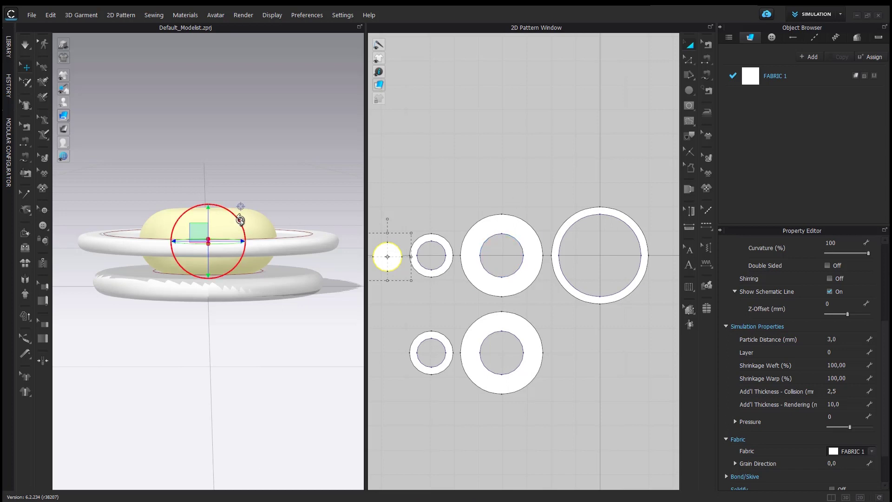
Select all the pattern pieces and set their curved side geometry curvature to 10%.
{"action": "left_click_drag", "start_coordinate": [374, 185], "coordinate": [653, 444]}
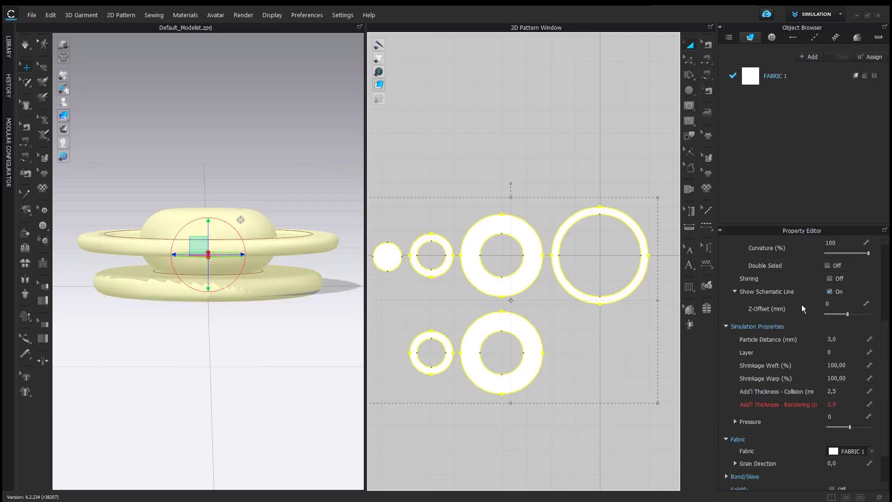
{"action": "scroll", "coordinate": [808, 302], "scroll_direction": "up", "scroll_amount": 2}
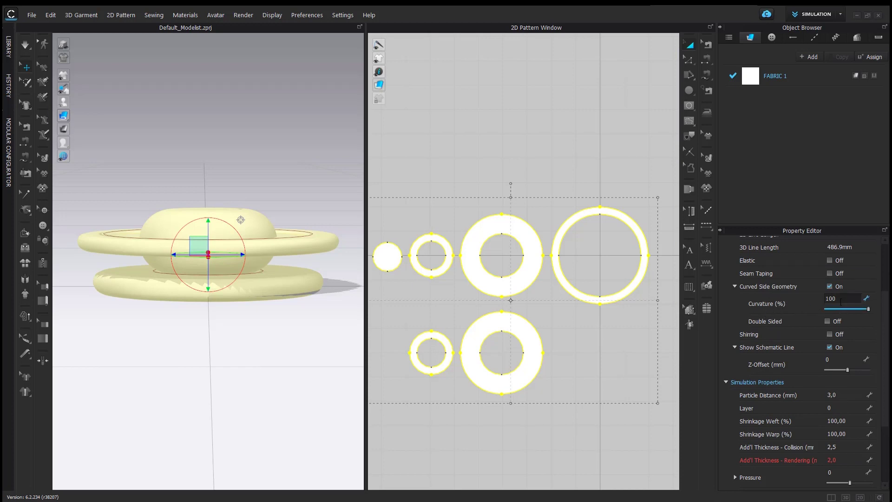
{"action": "type", "text": "0"}
{"action": "key", "text": "Return"}
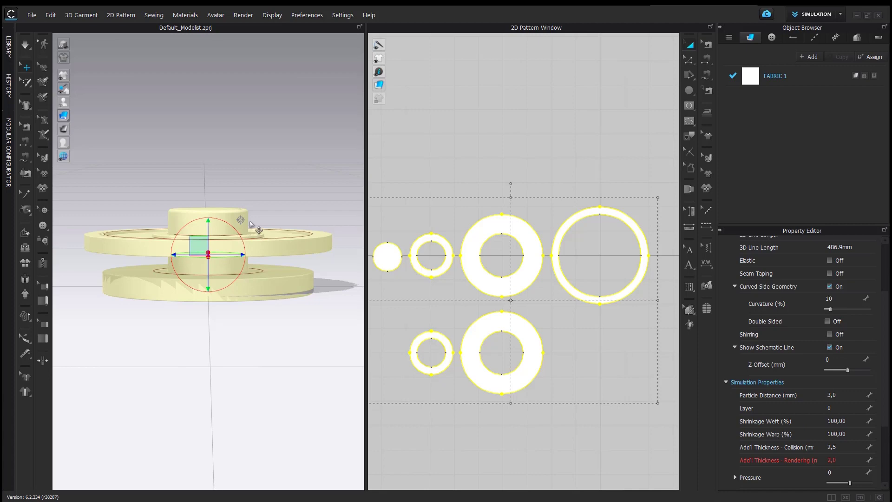
Reposition the centre disc and the lower ring copies vertically in 3D so the pieces stack into a stepped button shape.
{"action": "left_click", "coordinate": [249, 224]}
{"action": "mouse_move", "coordinate": [208, 219]}
{"action": "left_mouse_down"}
{"action": "mouse_move", "coordinate": [207, 238]}
{"action": "mouse_move", "coordinate": [207, 227]}
{"action": "left_mouse_up"}
{"action": "left_click", "coordinate": [497, 326]}
{"action": "right_click_drag", "start_coordinate": [207, 227], "coordinate": [309, 264]}
{"action": "left_click", "coordinate": [433, 335]}
{"action": "left_click_drag", "start_coordinate": [211, 253], "coordinate": [211, 248]}
{"action": "mouse_move", "coordinate": [234, 305]}
{"action": "right_mouse_down"}
{"action": "mouse_move", "coordinate": [235, 334]}
{"action": "mouse_move", "coordinate": [233, 313]}
{"action": "right_mouse_up"}
{"action": "left_click", "coordinate": [239, 312]}
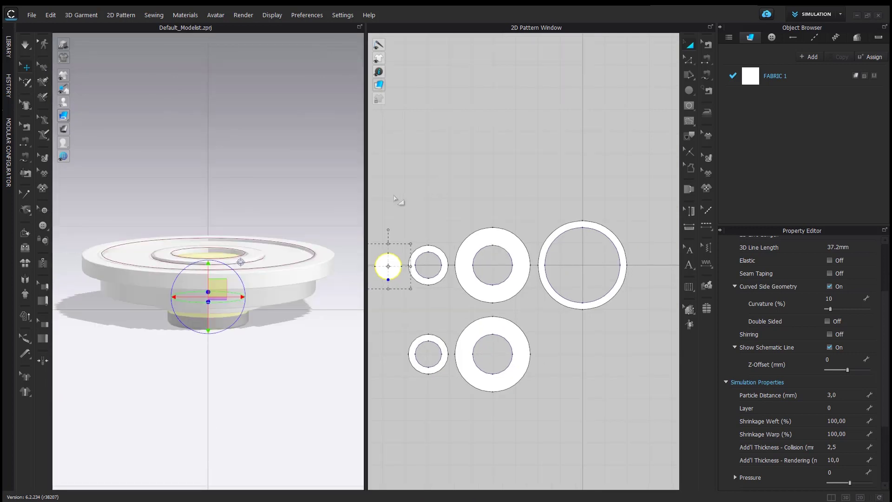
Select all the pieces and examine how the layers stack in 3D from the side and from above.
{"action": "left_click", "coordinate": [394, 197]}
{"action": "left_click_drag", "start_coordinate": [378, 193], "coordinate": [641, 411]}
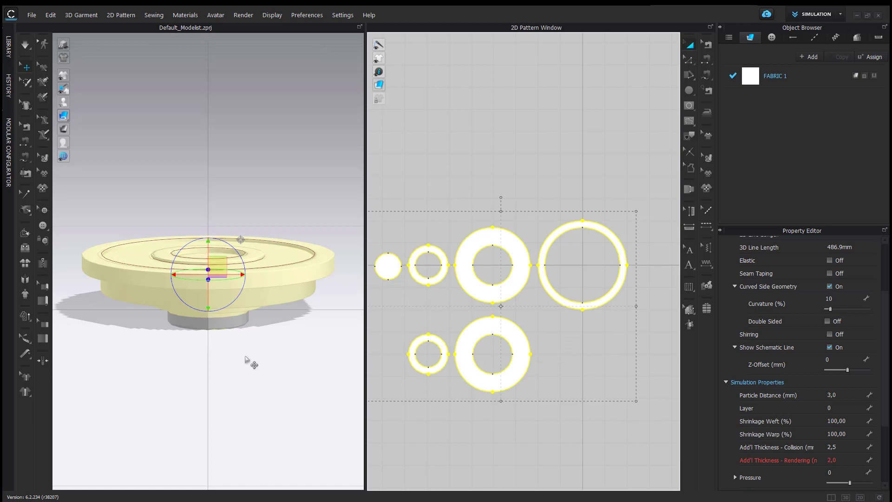
{"action": "right_click_drag", "start_coordinate": [226, 354], "coordinate": [223, 344]}
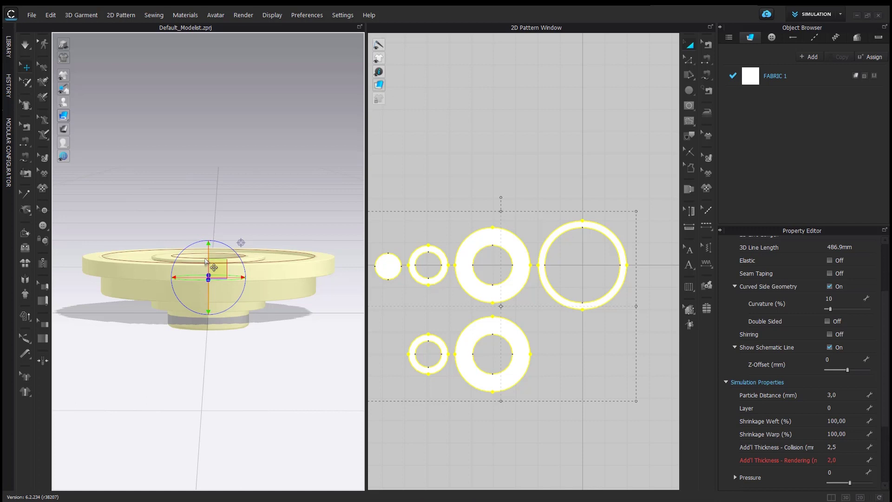
{"action": "right_click_drag", "start_coordinate": [205, 258], "coordinate": [209, 281]}
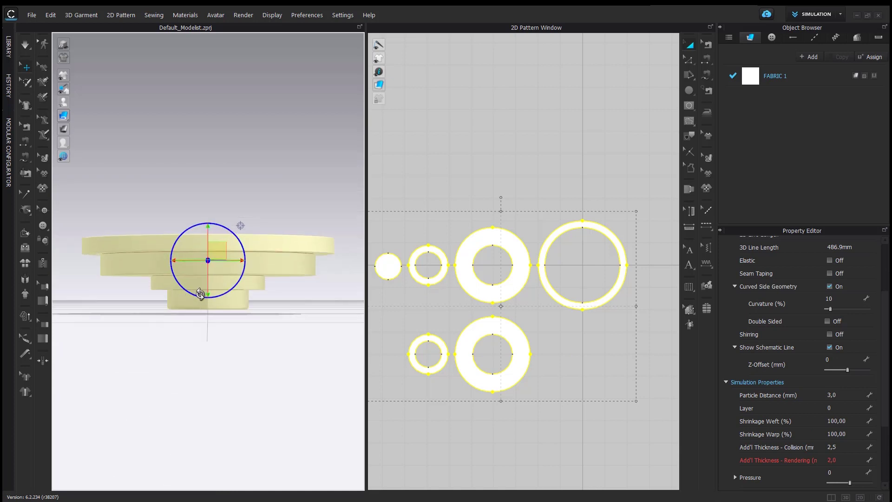
{"action": "right_click_drag", "start_coordinate": [237, 352], "coordinate": [245, 370]}
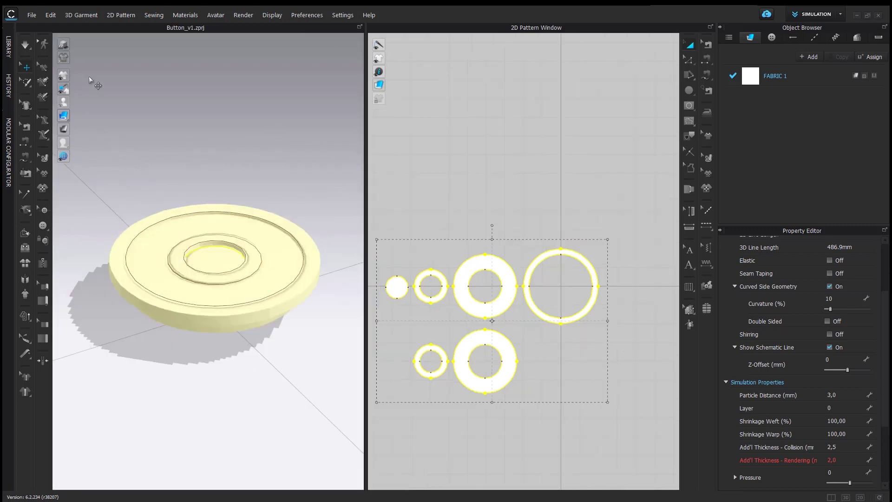
Save the project as a new file named Button_V2 in the Jean_Button_Workshop folder.
{"action": "left_click", "coordinate": [32, 15]}
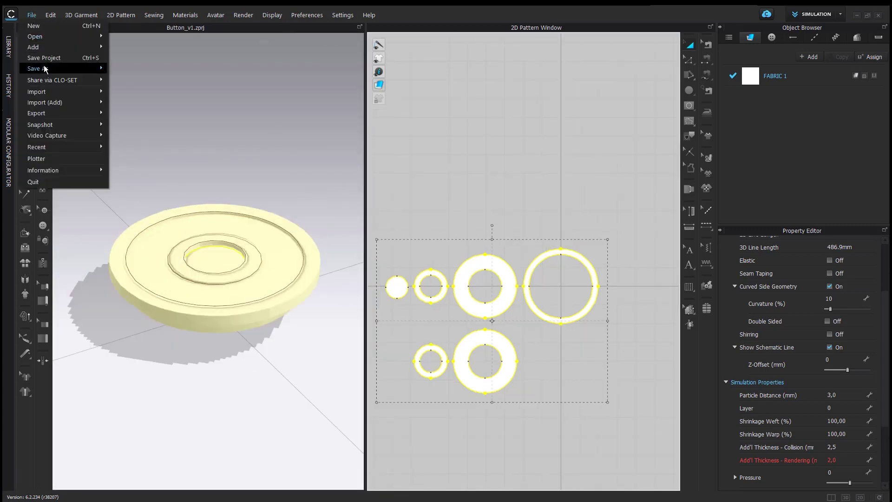
{"action": "mouse_move", "coordinate": [45, 68]}
{"action": "left_click", "coordinate": [138, 70]}
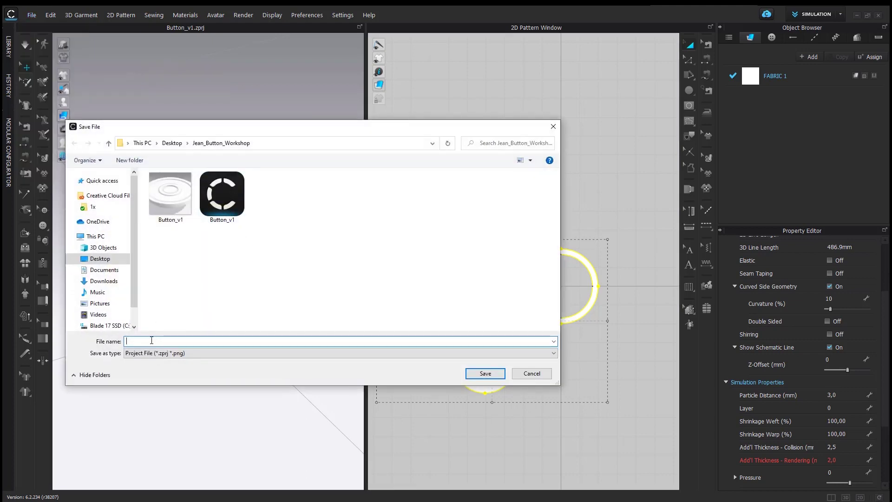
{"action": "type", "text": "Butt"}
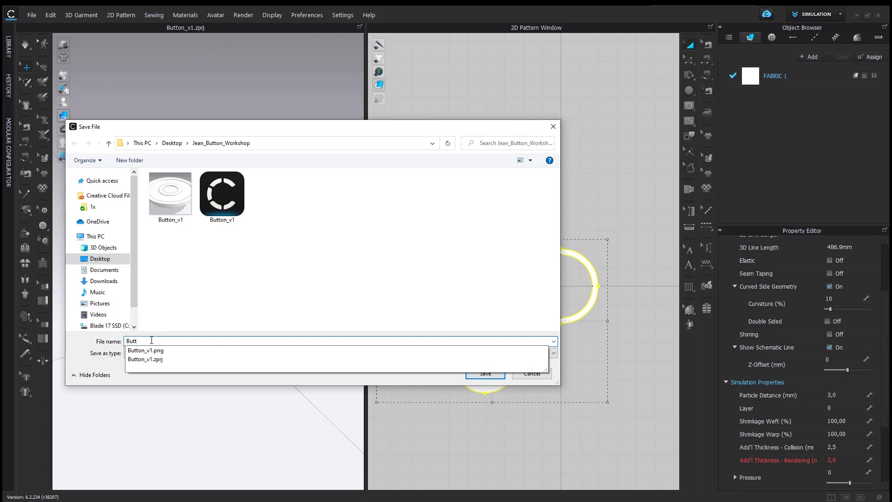
{"action": "type", "text": "on_V2"}
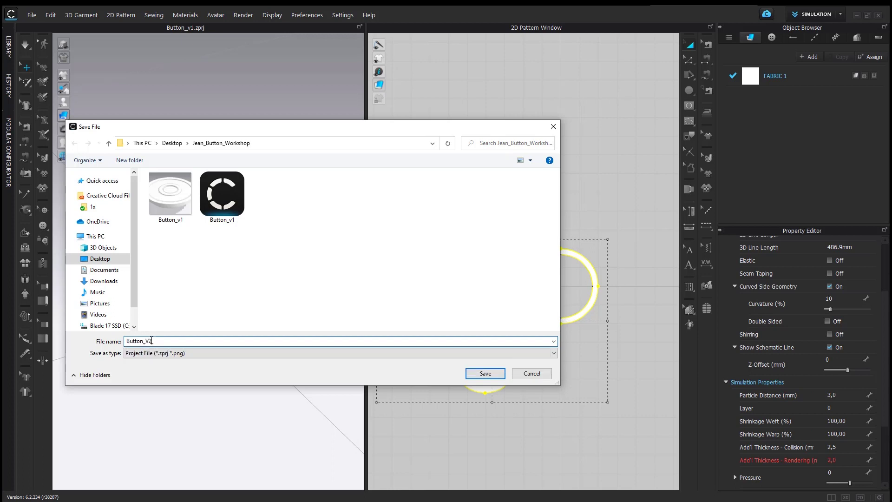
{"action": "left_click", "coordinate": [494, 376]}
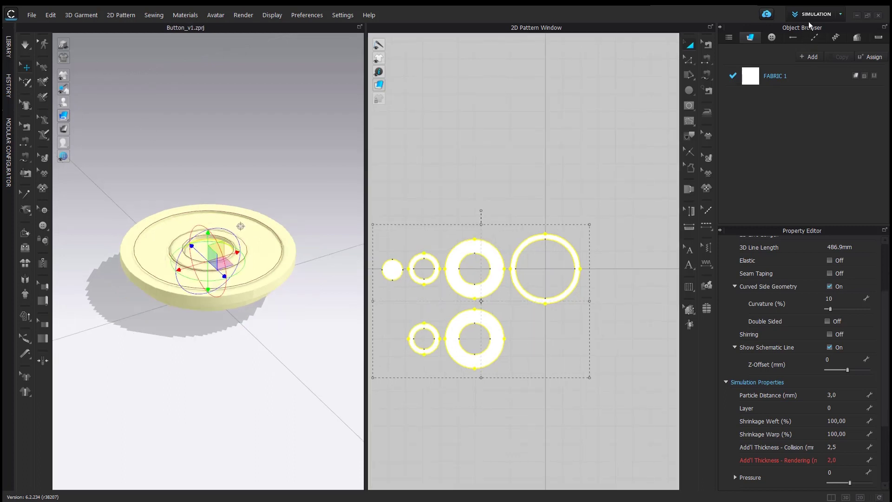
Switch the workspace from Simulation to UV Editor mode.
{"action": "left_click", "coordinate": [811, 21]}
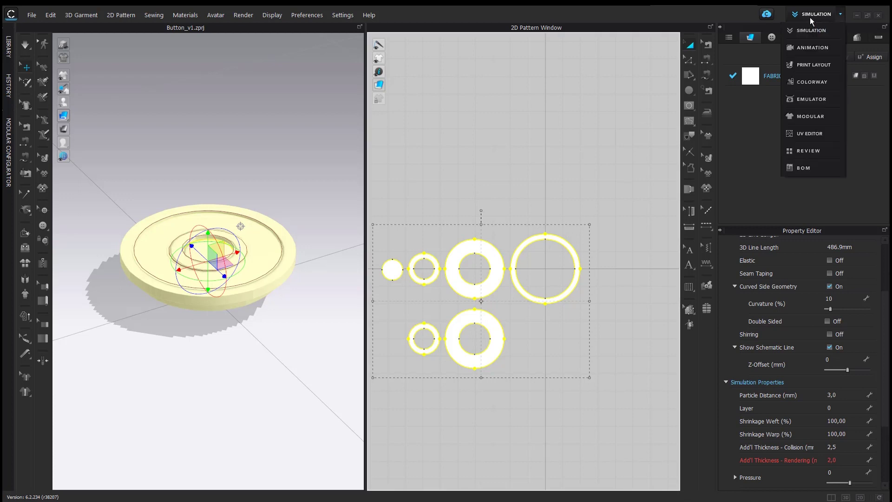
{"action": "left_click", "coordinate": [817, 135]}
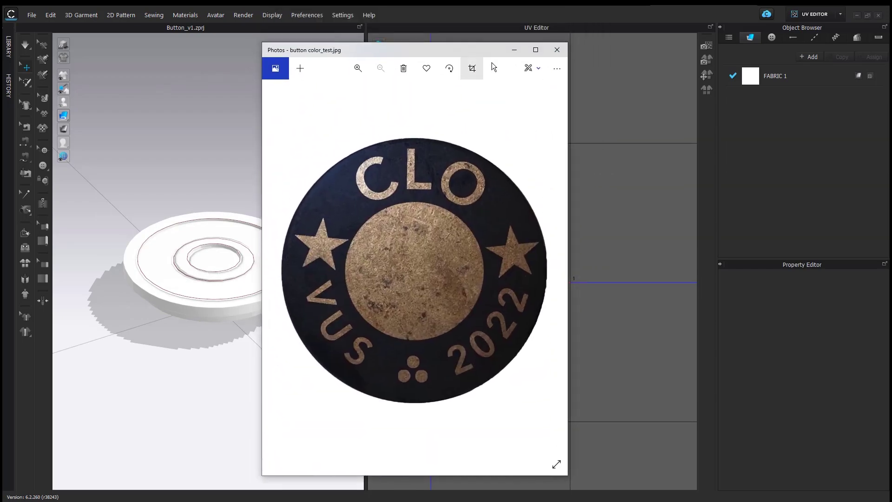
Examine the button color_test image and the Default_Modelist_1 render at full size.
{"action": "left_click", "coordinate": [535, 50]}
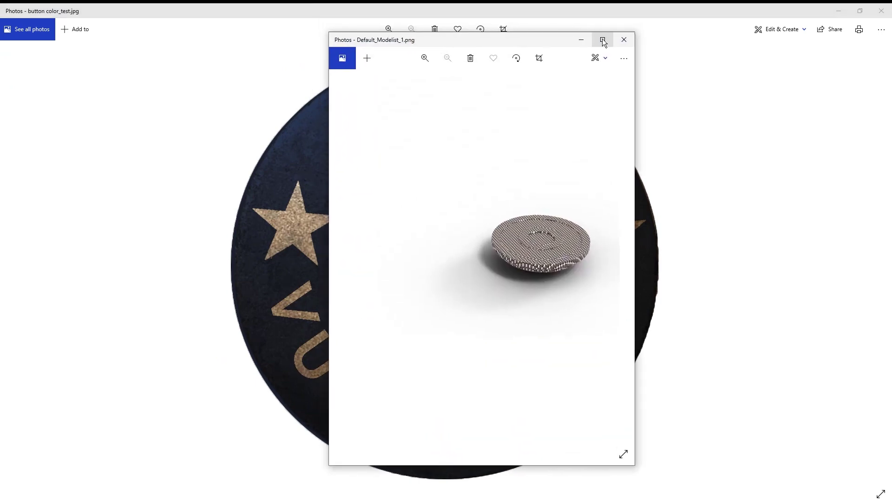
{"action": "left_click", "coordinate": [602, 38]}
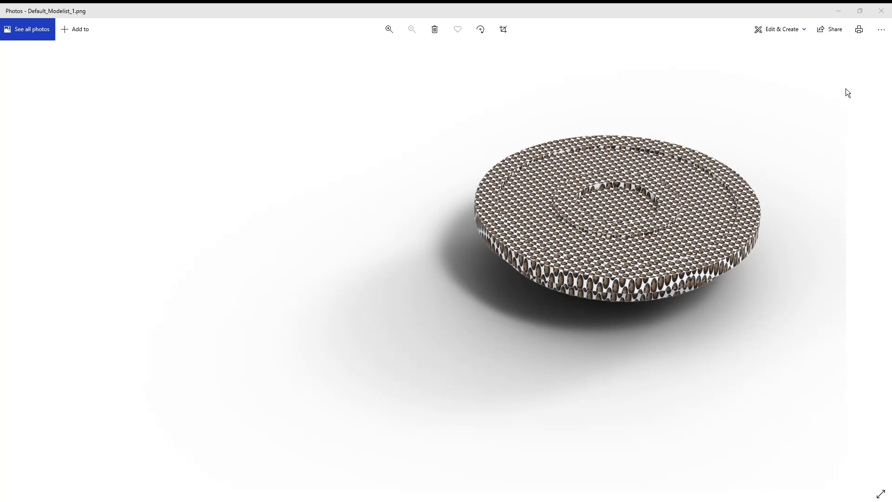
{"action": "left_click", "coordinate": [838, 13]}
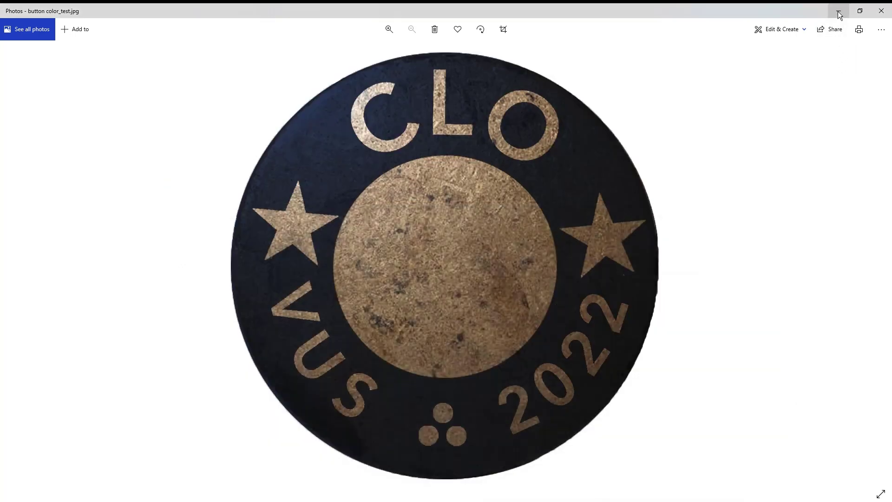
{"action": "left_click", "coordinate": [839, 14]}
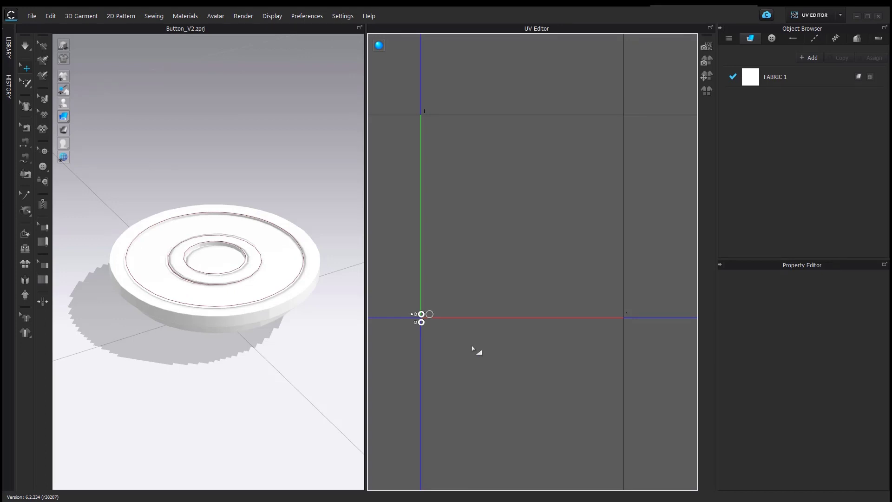
Move all the UV pieces together away from the origin into the upper part of the 0-1 tile.
{"action": "left_click_drag", "start_coordinate": [398, 293], "coordinate": [601, 139]}
{"action": "scroll", "coordinate": [604, 139], "scroll_direction": "up", "scroll_amount": 5}
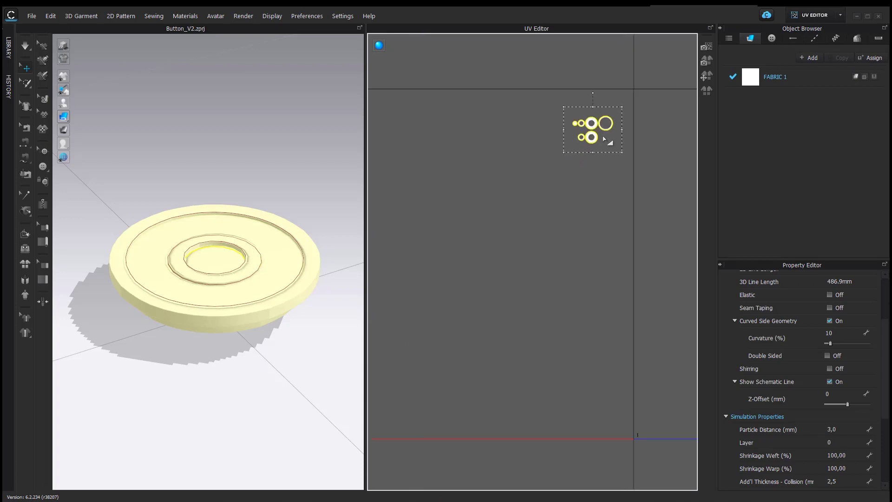
{"action": "left_click", "coordinate": [550, 159]}
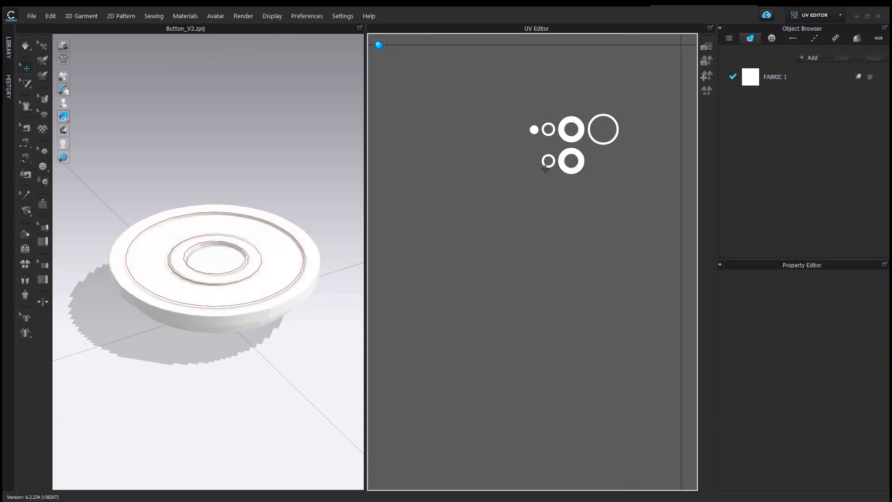
Rearrange the UV rings into a compact cluster: large thin ring under the centre disc, second small ring above it, wide rings stacked beside them.
{"action": "left_click_drag", "start_coordinate": [549, 160], "coordinate": [536, 209]}
{"action": "left_click", "coordinate": [583, 134]}
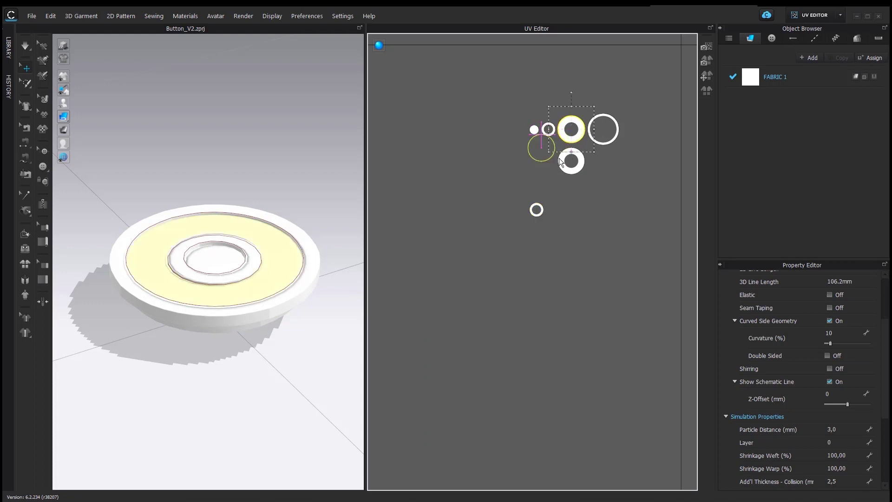
{"action": "left_click", "coordinate": [596, 134]}
{"action": "key", "text": "ctrl+c"}
{"action": "key", "text": "ctrl+v"}
{"action": "left_click", "coordinate": [535, 177]}
{"action": "left_click", "coordinate": [537, 204]}
{"action": "key", "text": "ctrl+c"}
{"action": "key", "text": "ctrl+v"}
{"action": "left_click", "coordinate": [539, 115]}
{"action": "scroll", "coordinate": [539, 116], "scroll_direction": "down", "scroll_amount": 5}
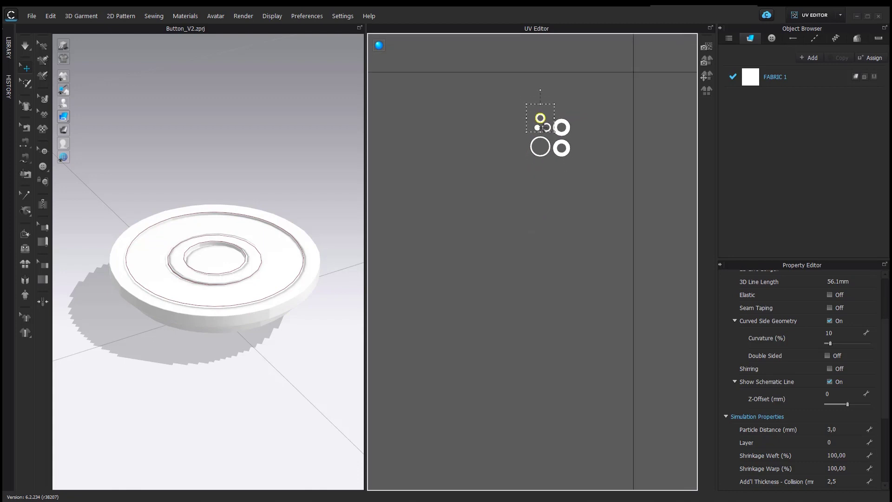
Select all the UV pieces and scale and position them to roughly fill the 0-1 tile.
{"action": "left_click_drag", "start_coordinate": [527, 116], "coordinate": [412, 298]}
{"action": "scroll", "coordinate": [555, 164], "scroll_direction": "down", "scroll_amount": 3}
{"action": "left_click_drag", "start_coordinate": [565, 136], "coordinate": [584, 114]}
{"action": "left_click_drag", "start_coordinate": [534, 158], "coordinate": [529, 152]}
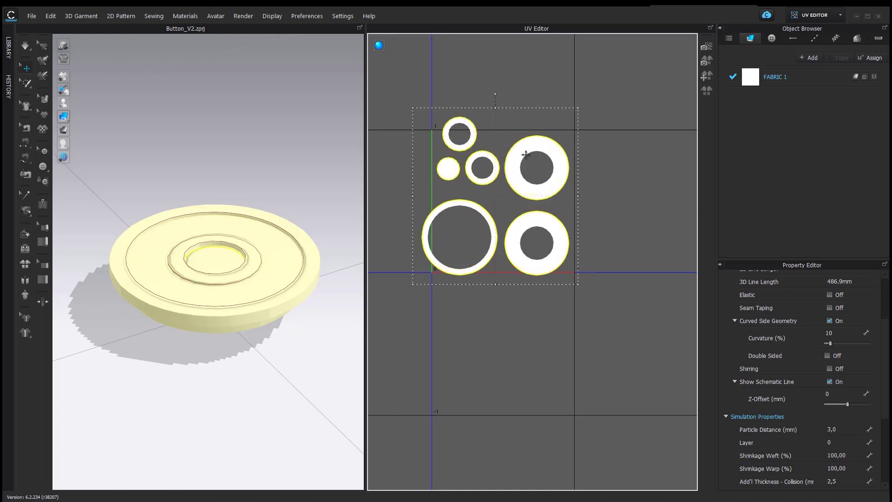
Fit all UVs to the 0-1 tile using Length (Absolute) at 27 mm.
{"action": "right_click", "coordinate": [581, 191]}
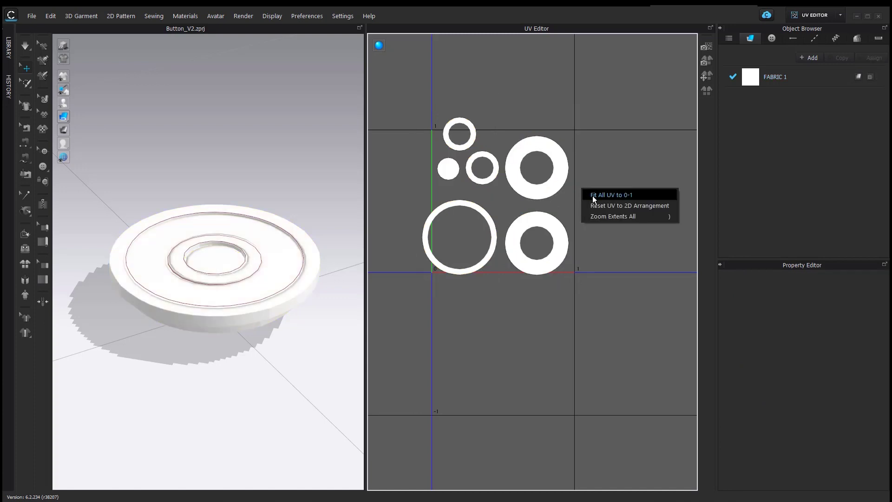
{"action": "left_click", "coordinate": [594, 199]}
{"action": "left_click_drag", "start_coordinate": [474, 201], "coordinate": [379, 198]}
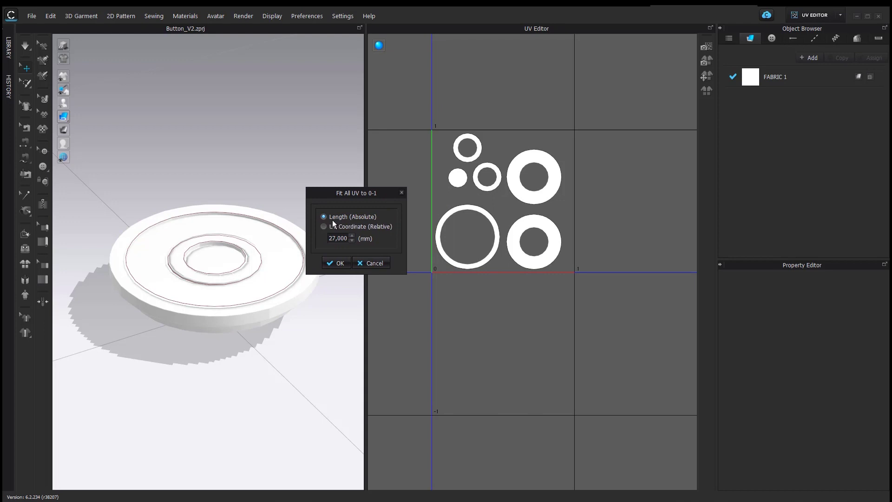
{"action": "left_click", "coordinate": [346, 263]}
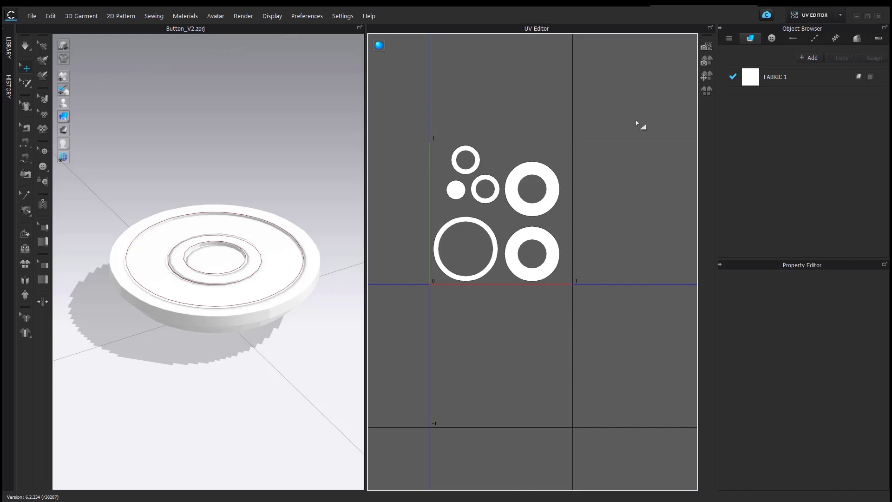
Start a UV snapshot and set its saving path to a PNG named UV Layout_V2 in the Jean_Button_Workshop folder.
{"action": "left_click", "coordinate": [705, 48]}
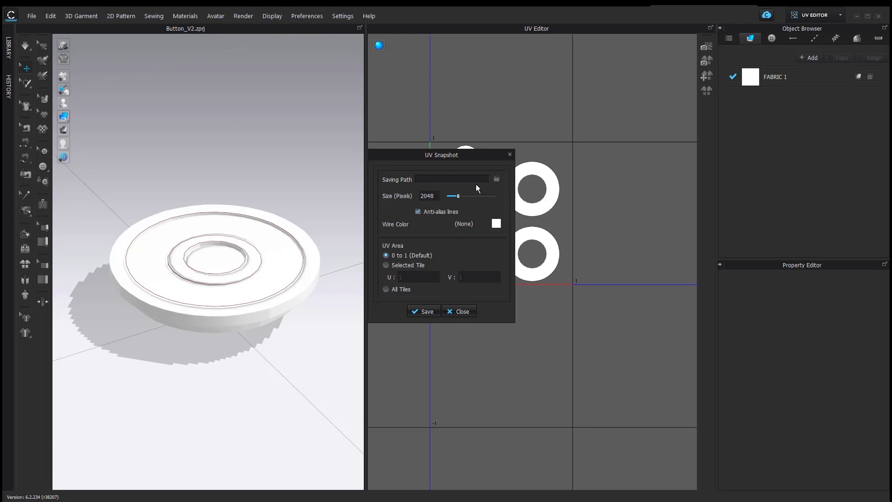
{"action": "left_click_drag", "start_coordinate": [464, 154], "coordinate": [347, 156]}
{"action": "left_click", "coordinate": [381, 180]}
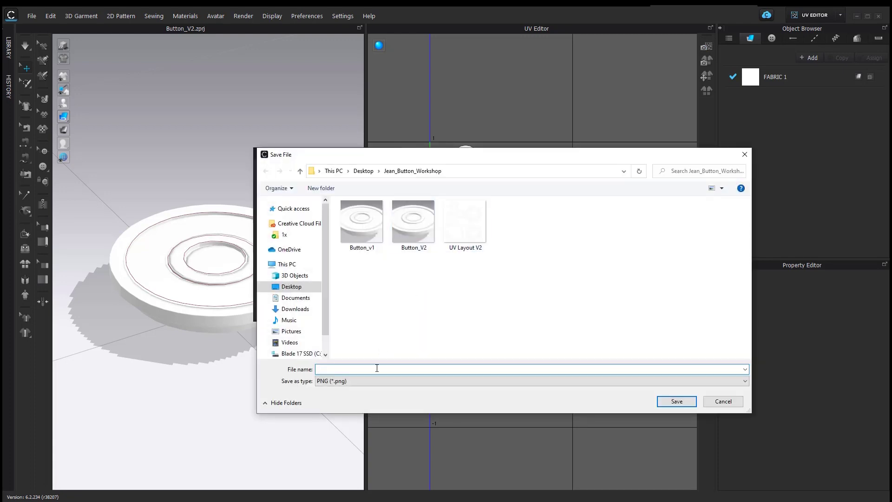
{"action": "type", "text": "UV Layo"}
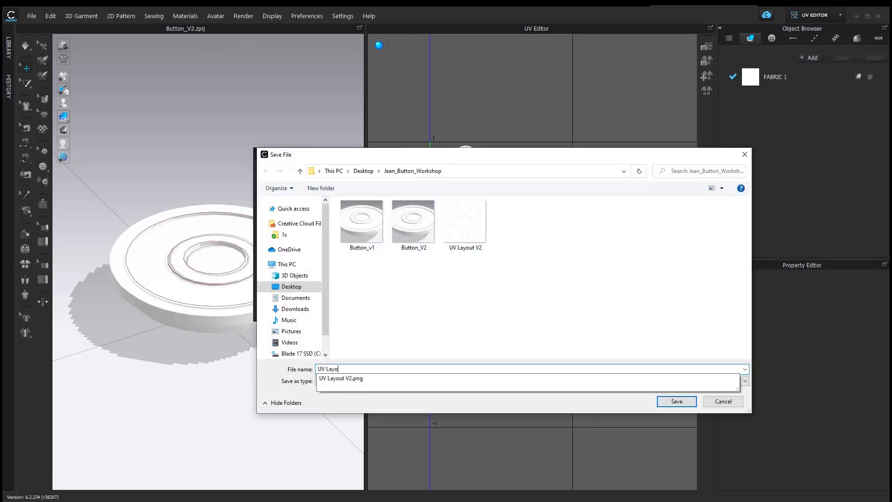
{"action": "type", "text": "ut_V2"}
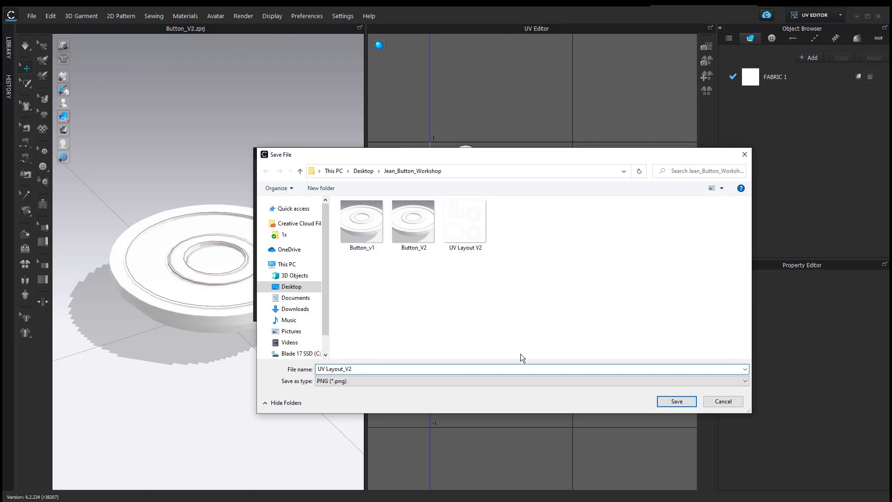
{"action": "left_click", "coordinate": [676, 400]}
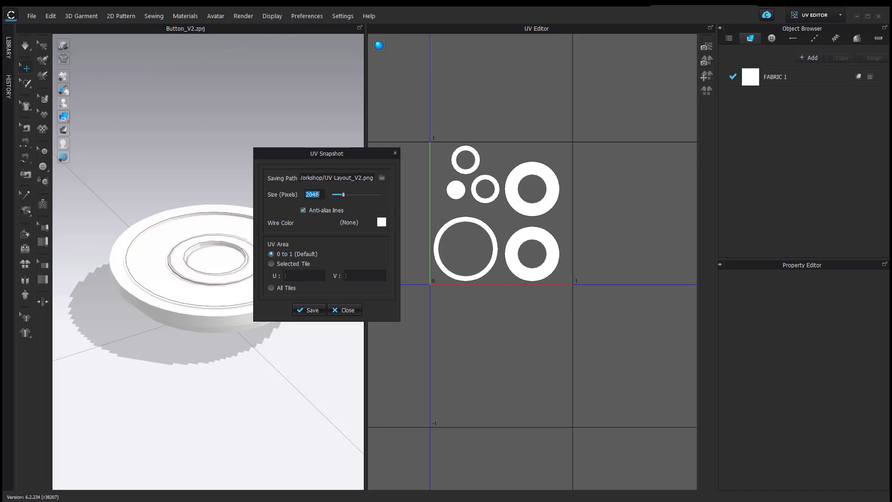
Set the snapshot's wire color to black and save the 0 to 1 area at 2048 pixels.
{"action": "left_click", "coordinate": [320, 197]}
{"action": "left_click", "coordinate": [382, 224]}
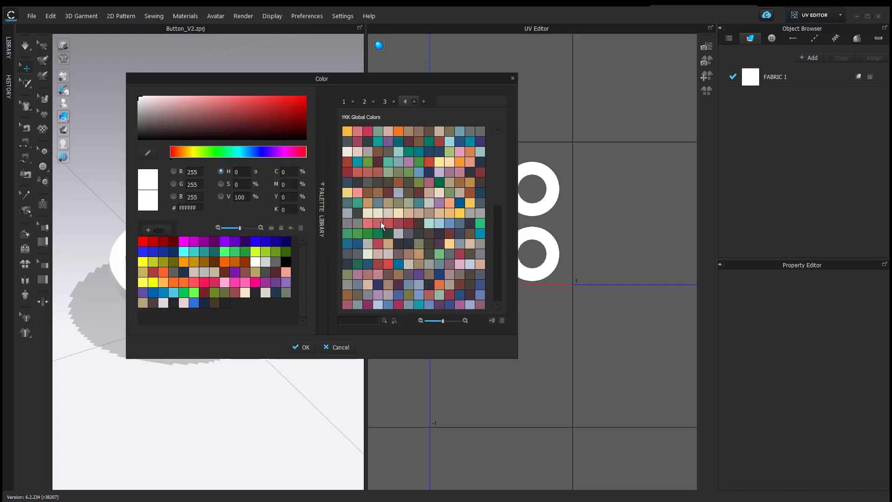
{"action": "left_click", "coordinate": [286, 263]}
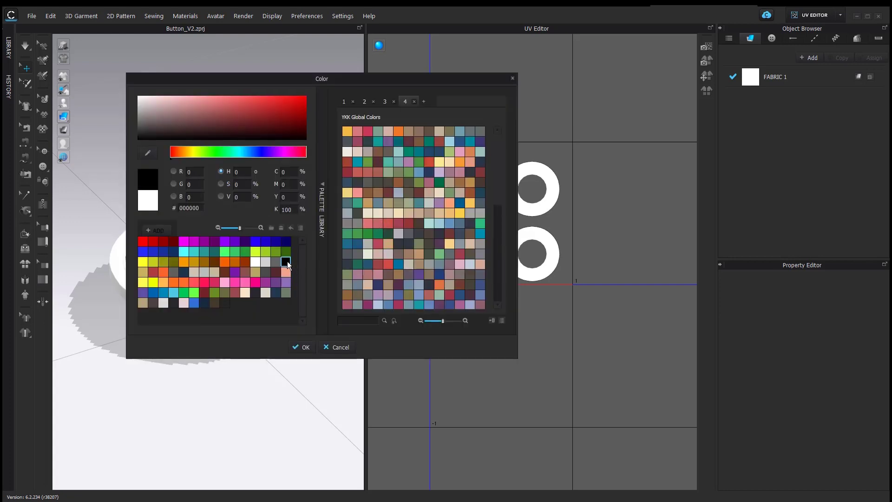
{"action": "left_click", "coordinate": [304, 348]}
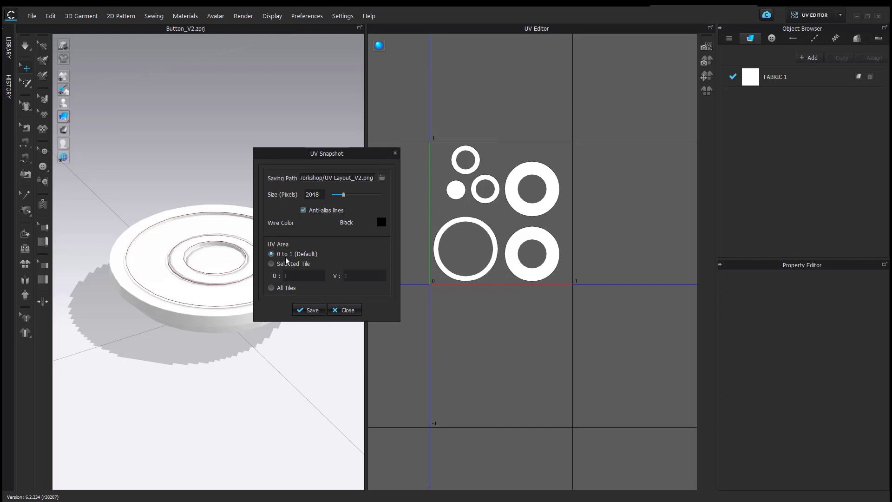
{"action": "left_click", "coordinate": [310, 310]}
{"action": "left_click", "coordinate": [342, 310]}
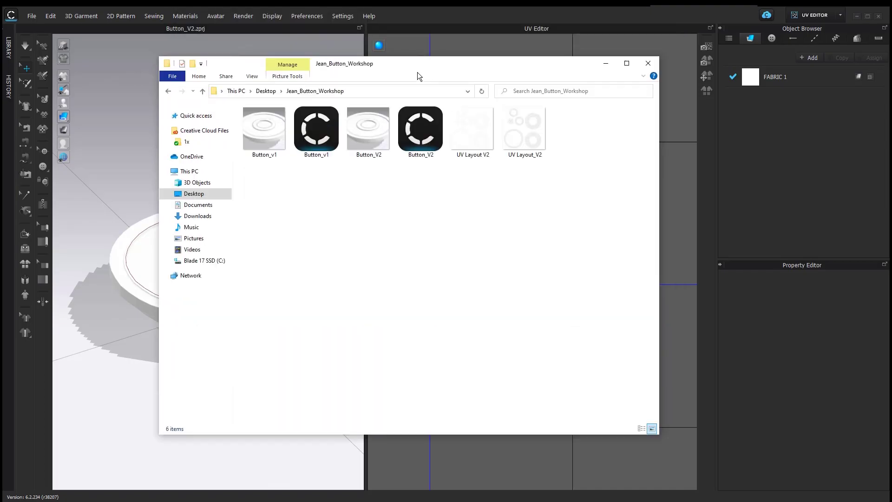
Open the UV Layout_V2 image and compare its layout with the Button_COL_V1 and Button_NOR_V1 texture maps.
{"action": "left_click", "coordinate": [522, 176]}
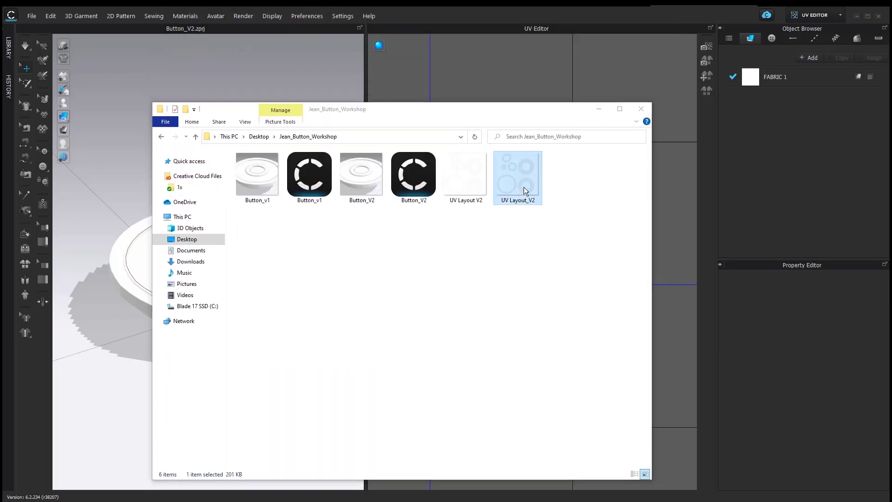
{"action": "double_click", "coordinate": [524, 185]}
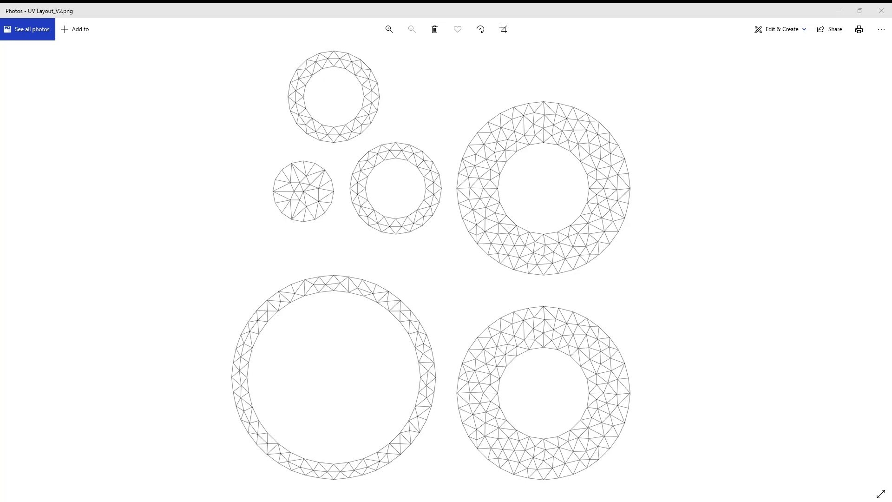
{"action": "key", "text": "Left"}
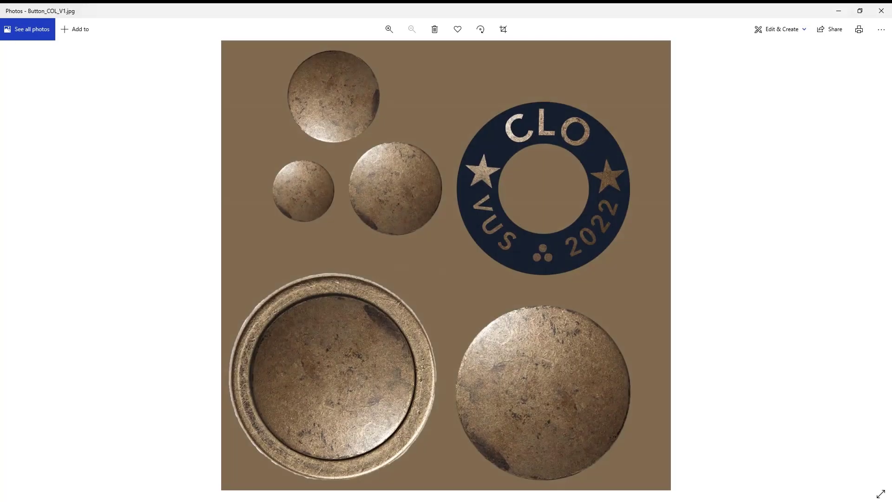
{"action": "mouse_move", "coordinate": [864, 305]}
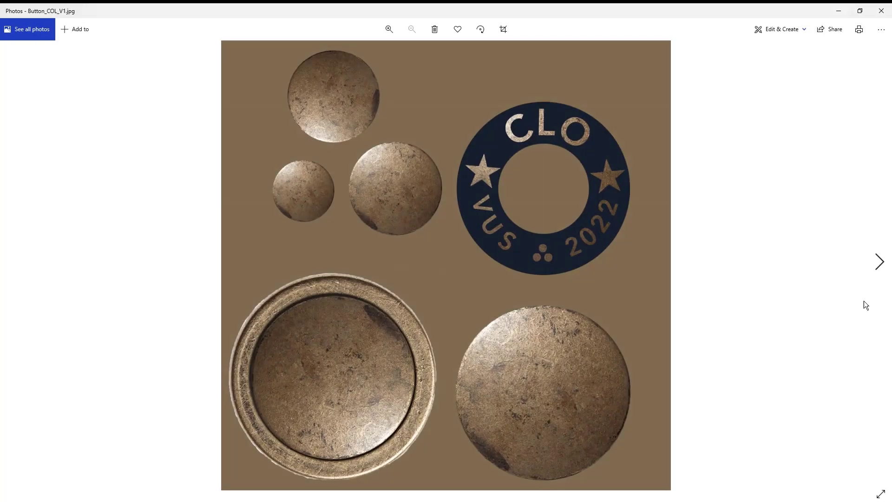
{"action": "left_click", "coordinate": [879, 263]}
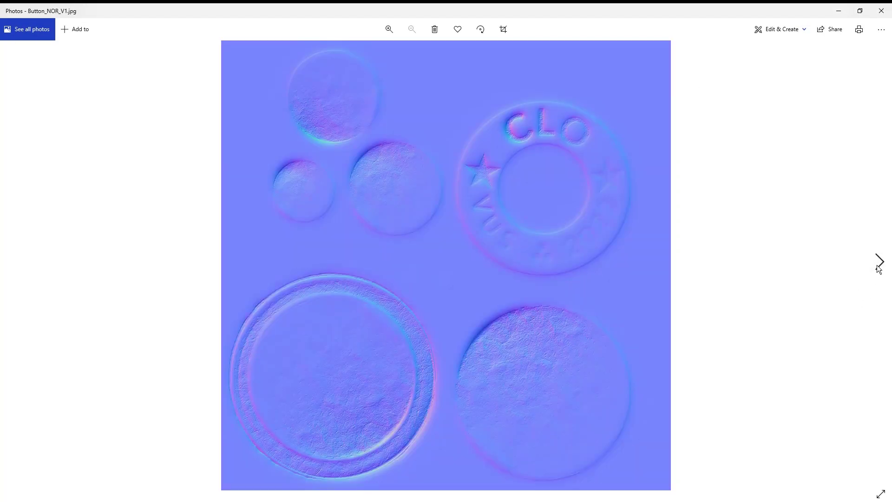
{"action": "left_click", "coordinate": [879, 263]}
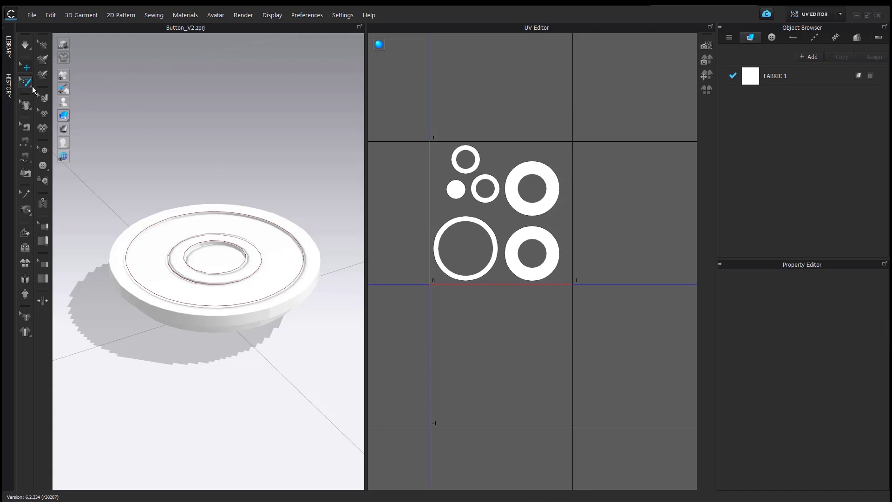
Export the button as an OBJ file named Button_V2 in the Jean_Button_Workshop folder.
{"action": "left_click", "coordinate": [32, 16]}
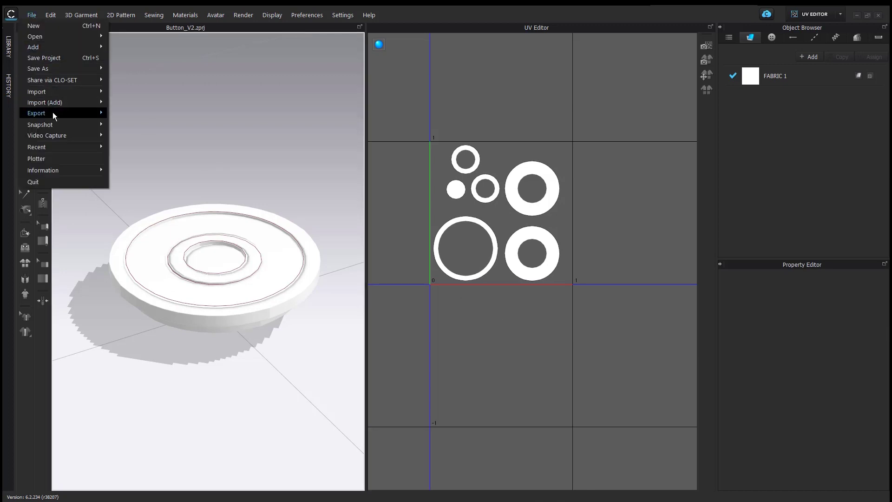
{"action": "mouse_move", "coordinate": [52, 112]}
{"action": "left_click", "coordinate": [147, 179]}
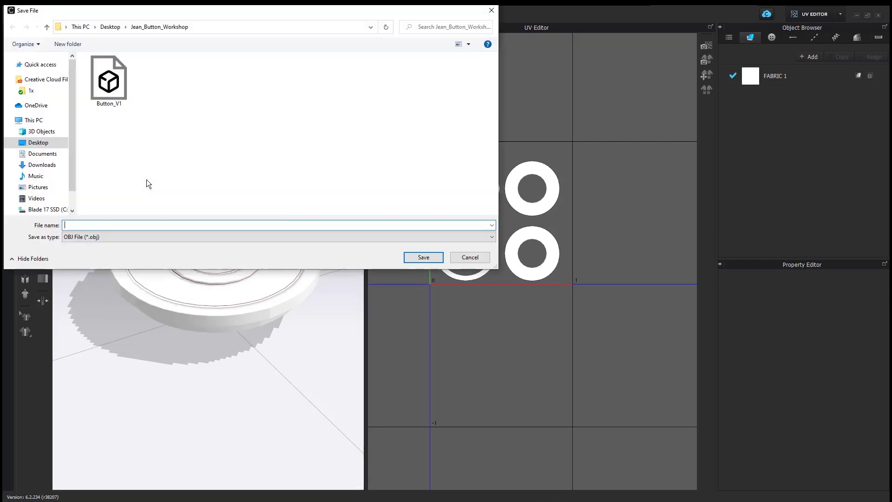
{"action": "type", "text": "B"}
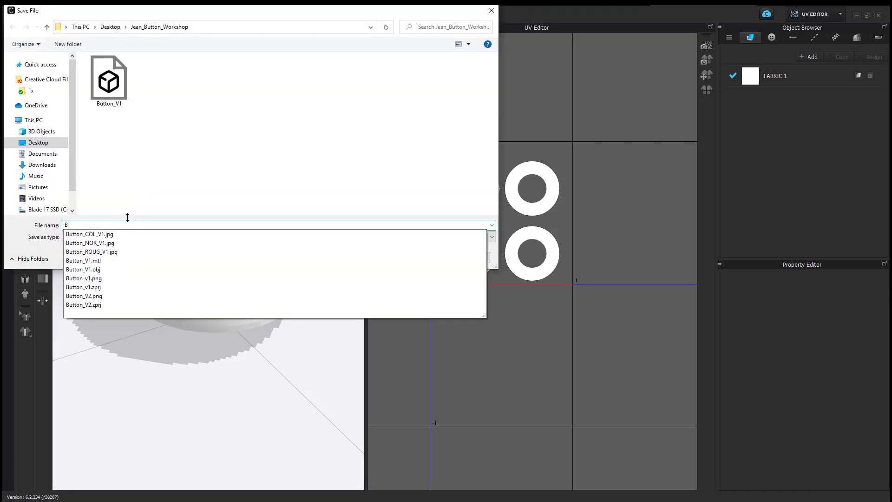
{"action": "type", "text": "utton_V2"}
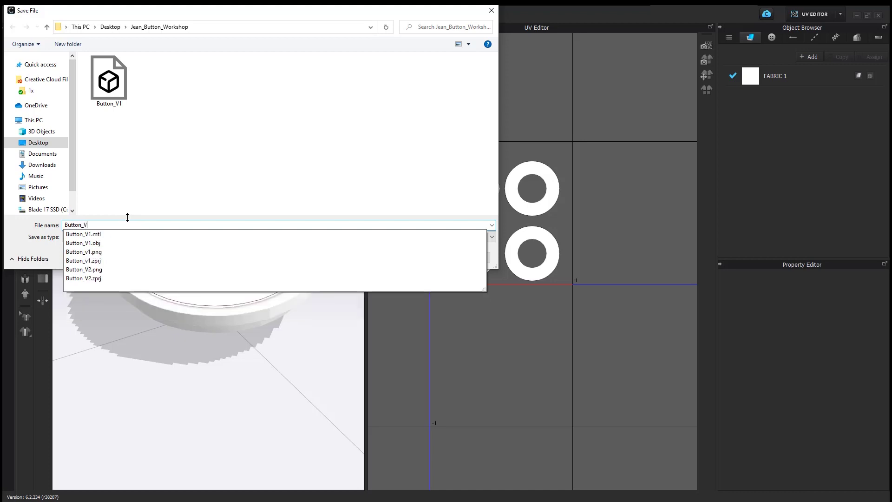
{"action": "left_click", "coordinate": [368, 192]}
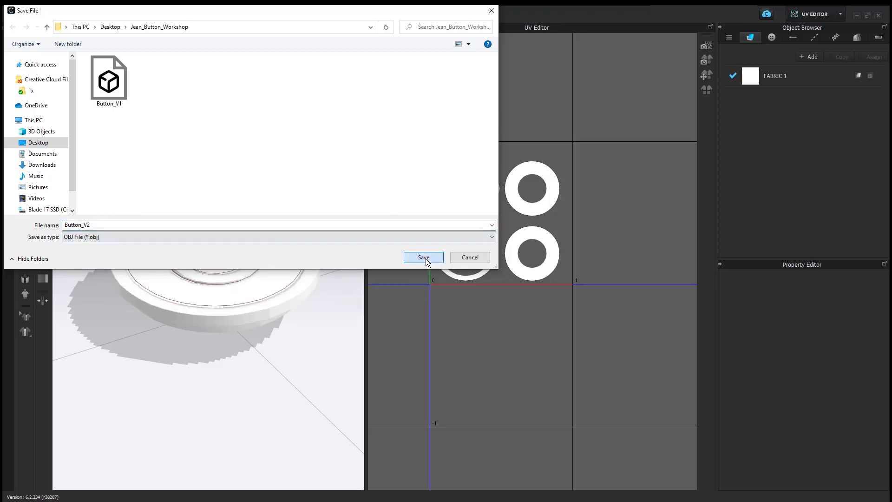
{"action": "left_click", "coordinate": [425, 257]}
Complete the OBJ export as a single thick object with all patterns and Unified UV Coordinates at 2048 pixels.
{"action": "left_click_drag", "start_coordinate": [404, 92], "coordinate": [364, 52]}
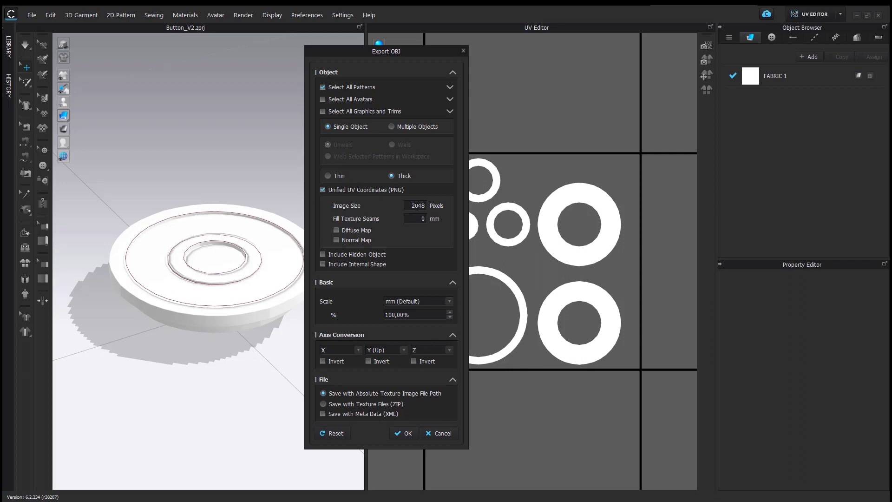
{"action": "double_click", "coordinate": [407, 207]}
{"action": "left_click", "coordinate": [408, 433]}
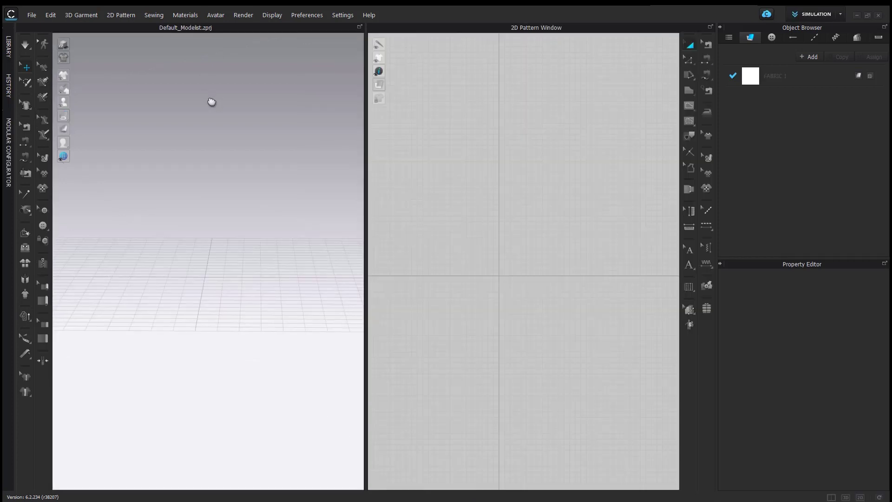
Import the Button_V2 OBJ from the Jean_Button_Workshop folder and inspect the button model in 3D.
{"action": "left_click", "coordinate": [32, 15]}
{"action": "mouse_move", "coordinate": [44, 92]}
{"action": "left_click", "coordinate": [116, 89]}
{"action": "left_click", "coordinate": [160, 79]}
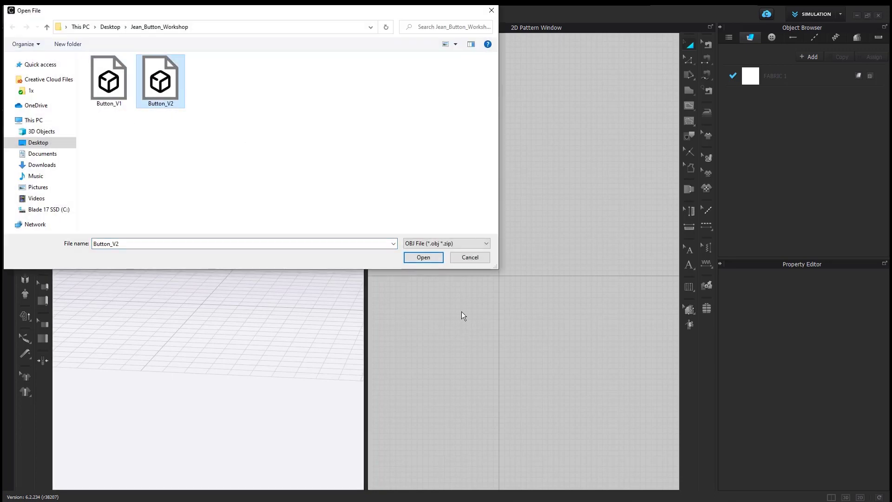
{"action": "key", "text": "Return"}
{"action": "left_click", "coordinate": [458, 361]}
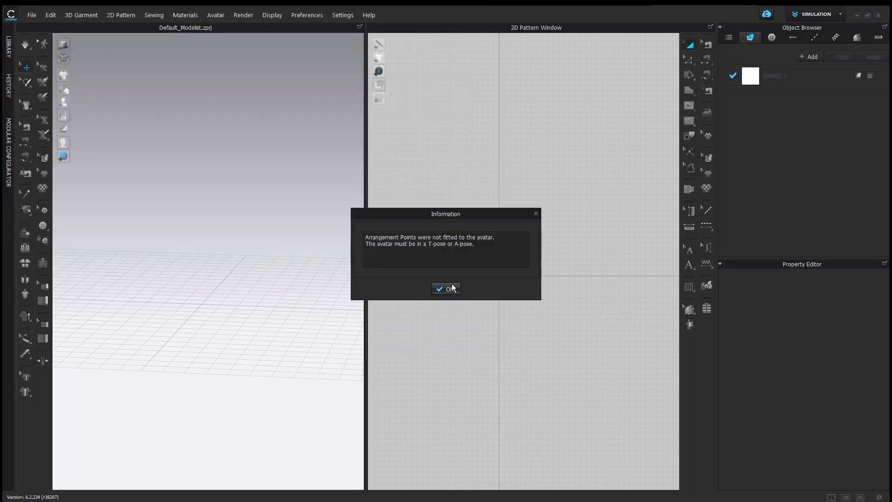
{"action": "left_click", "coordinate": [451, 288]}
{"action": "scroll", "coordinate": [281, 286], "scroll_direction": "down", "scroll_amount": 5}
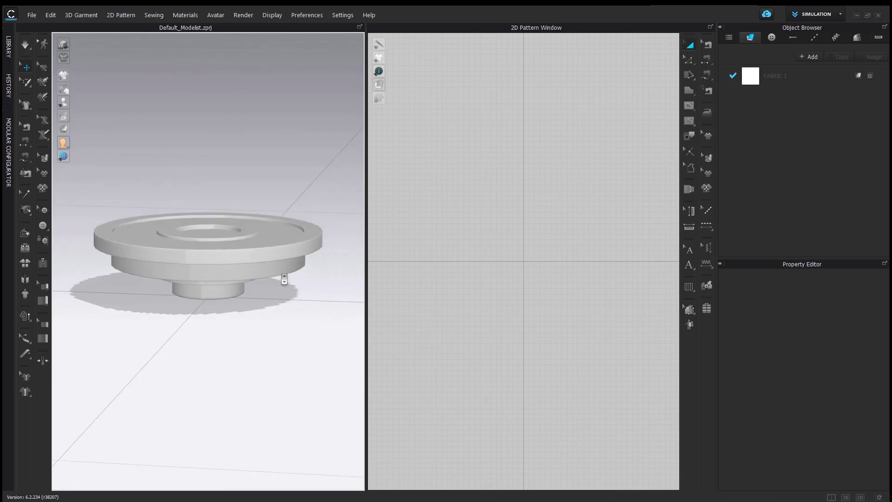
{"action": "right_click_drag", "start_coordinate": [259, 275], "coordinate": [430, 293]}
{"action": "left_click", "coordinate": [250, 247]}
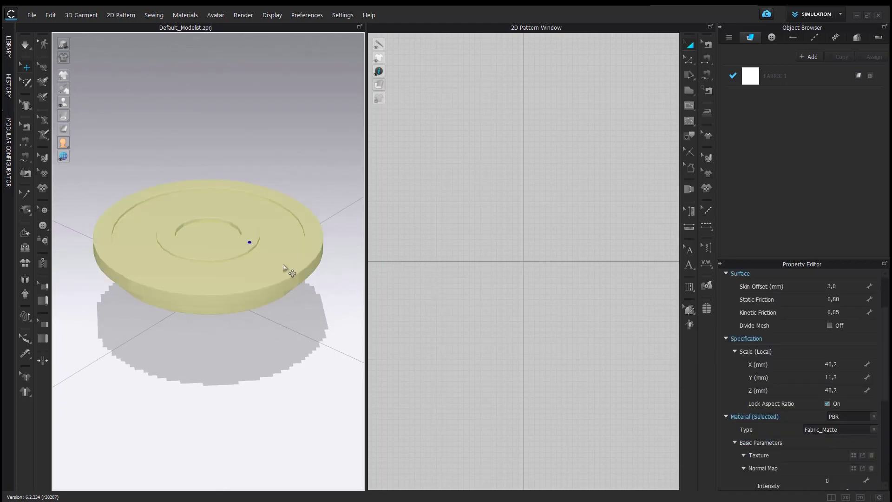
{"action": "right_click_drag", "start_coordinate": [298, 267], "coordinate": [321, 255]}
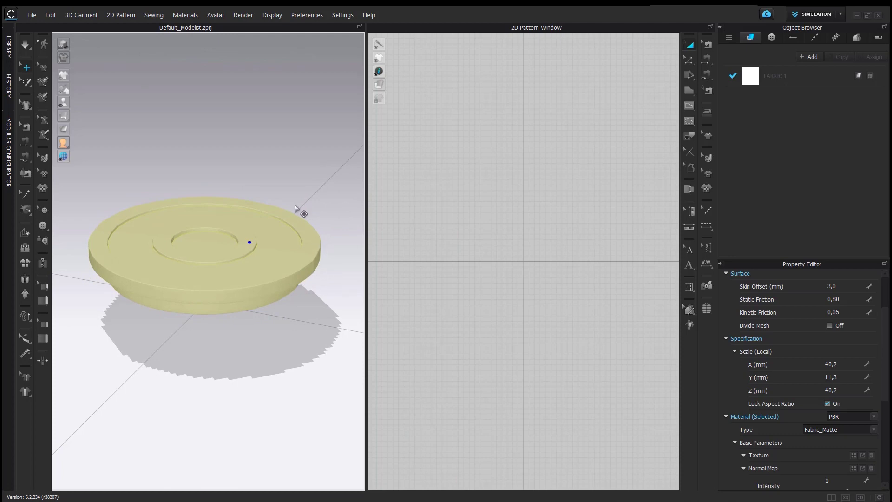
{"action": "left_click", "coordinate": [251, 152]}
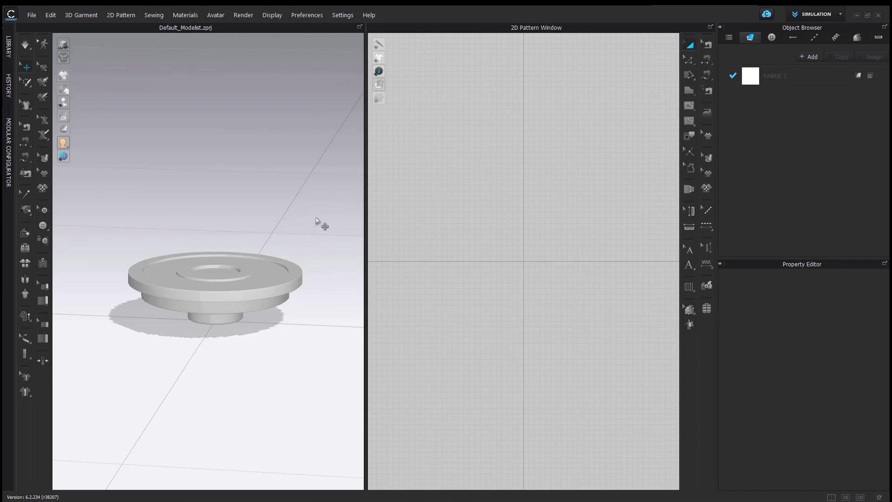
Delete the imported button model from the 3D scene.
{"action": "left_click", "coordinate": [772, 39]}
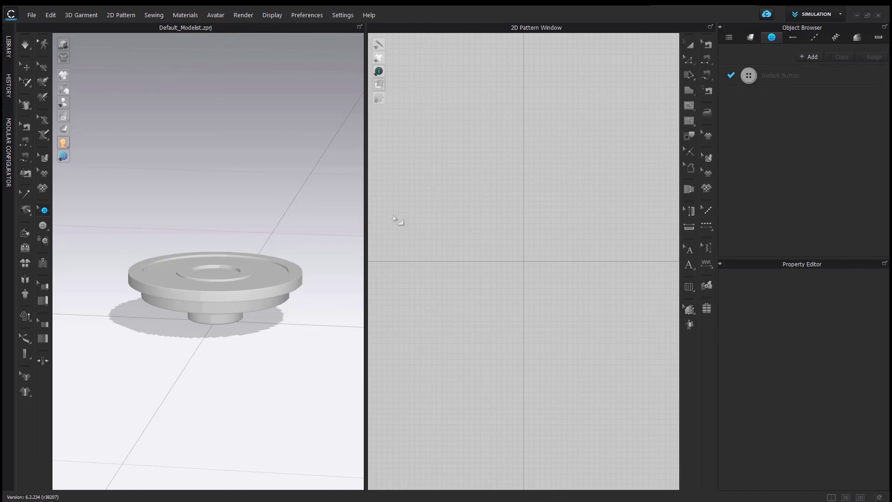
{"action": "key", "text": "q"}
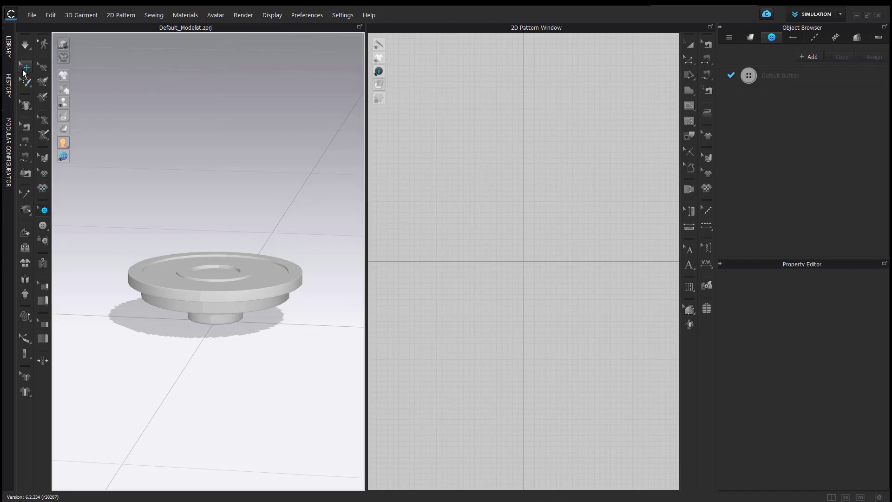
{"action": "left_click", "coordinate": [207, 286]}
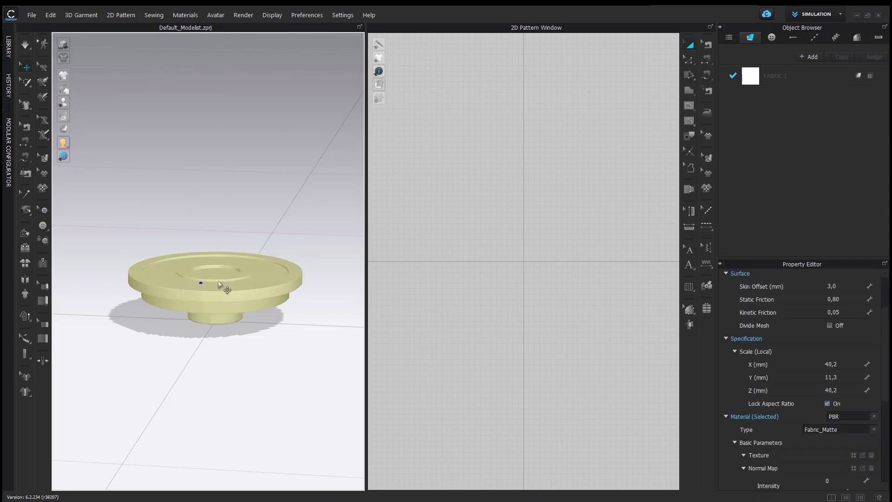
{"action": "key", "text": "Delete"}
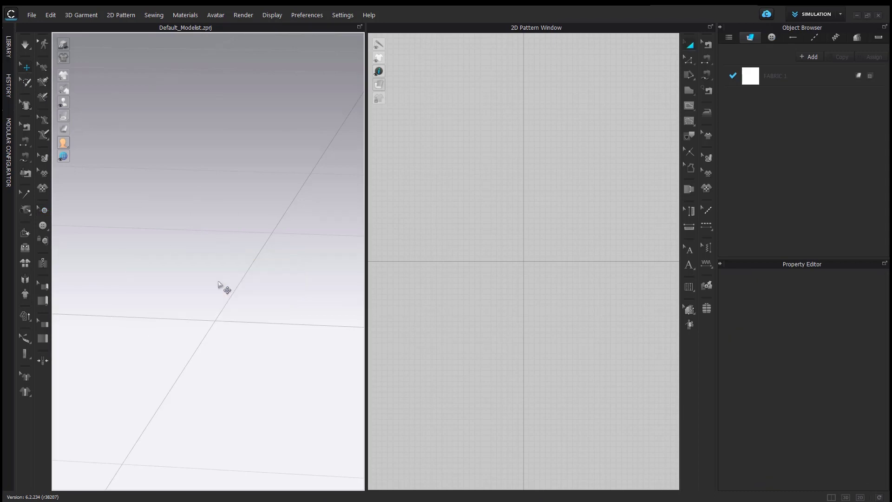
Select the Default Button in the button list and rename it Jean button.
{"action": "left_click", "coordinate": [771, 37]}
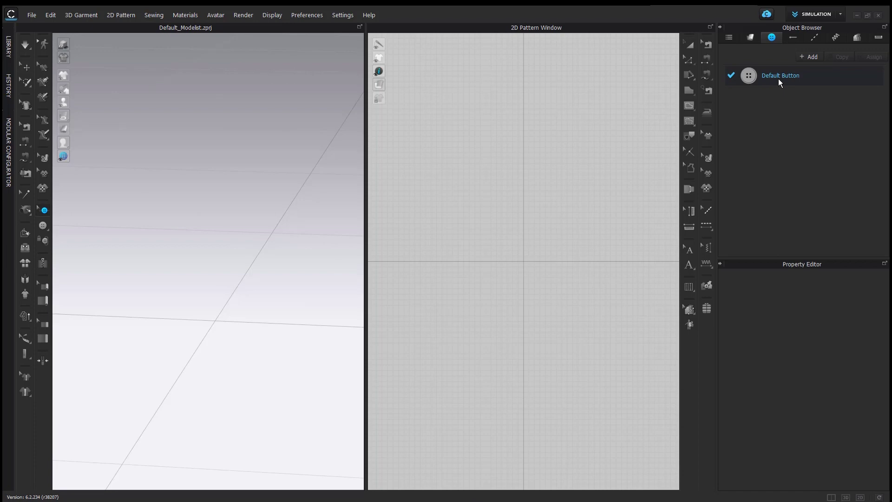
{"action": "left_click", "coordinate": [779, 79]}
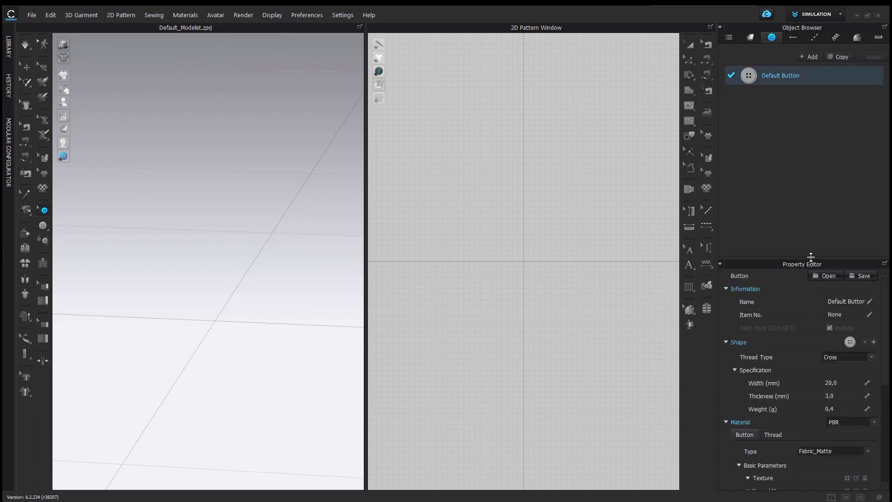
{"action": "left_click_drag", "start_coordinate": [809, 257], "coordinate": [808, 192]}
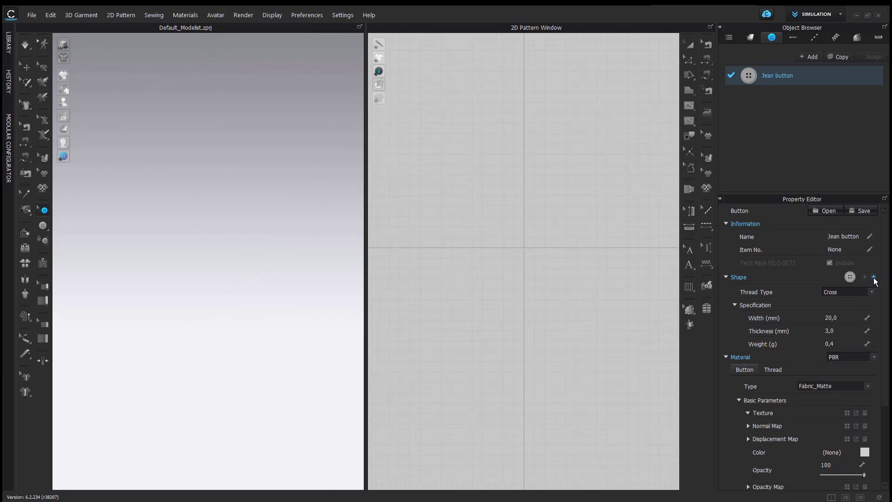
Start registering a custom button shape named Jean Button, using the button color_test image as its thumbnail.
{"action": "left_click", "coordinate": [873, 277]}
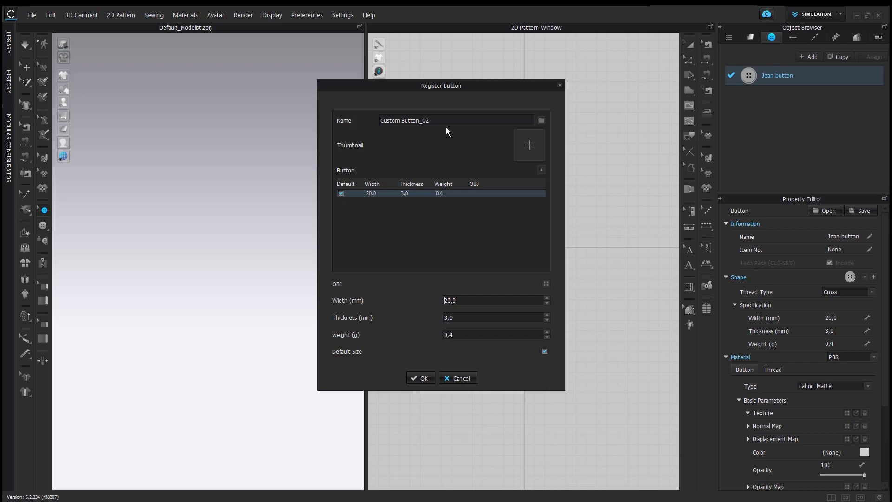
{"action": "triple_click", "coordinate": [372, 123]}
{"action": "type", "text": "Jean Button"}
{"action": "left_click", "coordinate": [529, 146]}
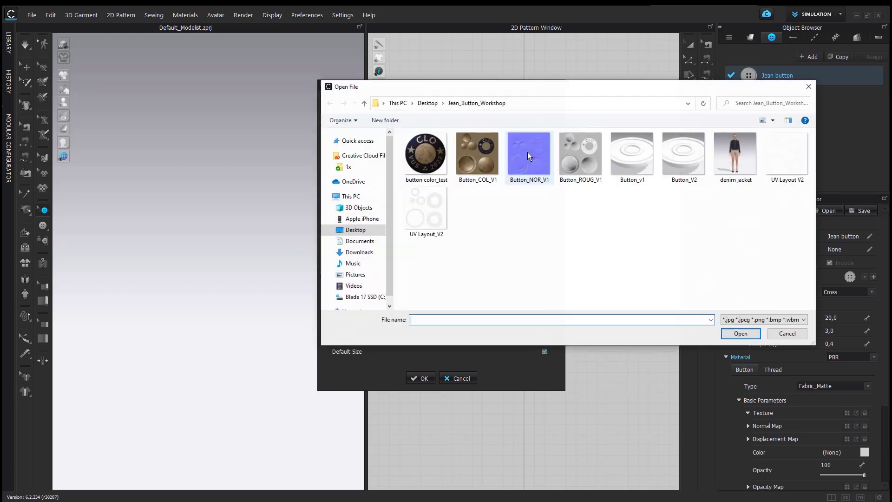
{"action": "left_click", "coordinate": [427, 156]}
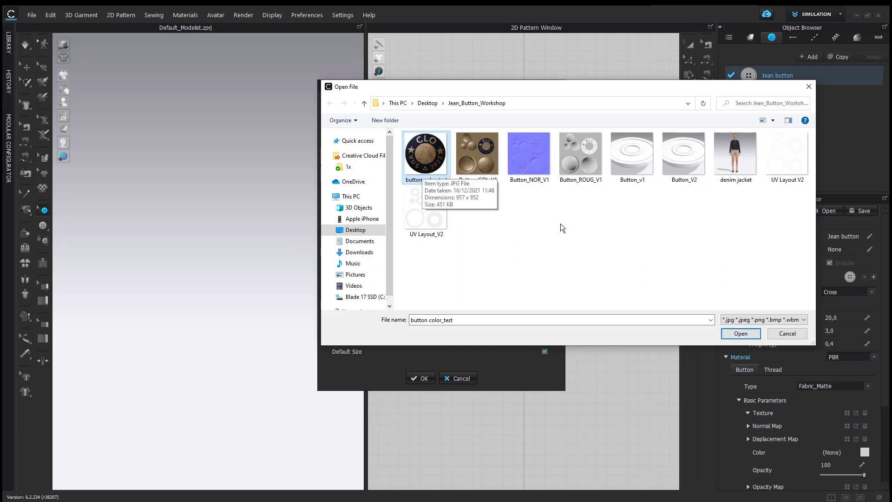
{"action": "left_click", "coordinate": [741, 333]}
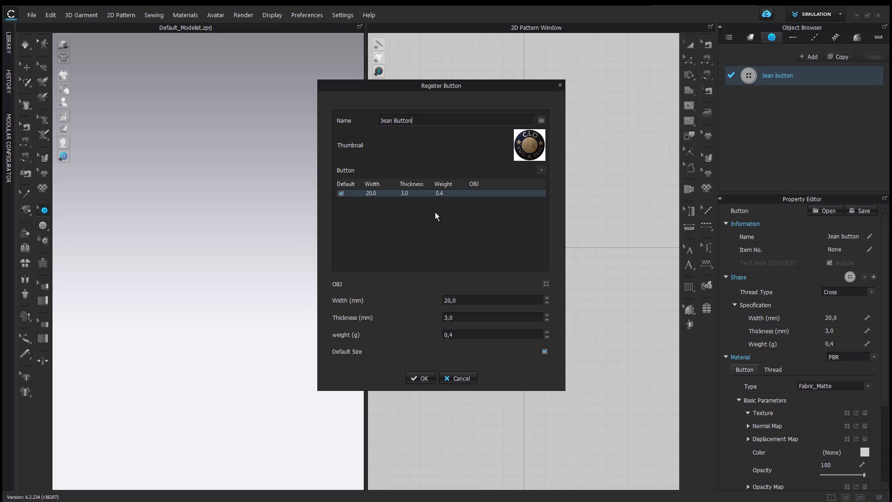
Assign the Button_V2 OBJ as the custom button's geometry and complete the registration.
{"action": "left_click", "coordinate": [546, 284]}
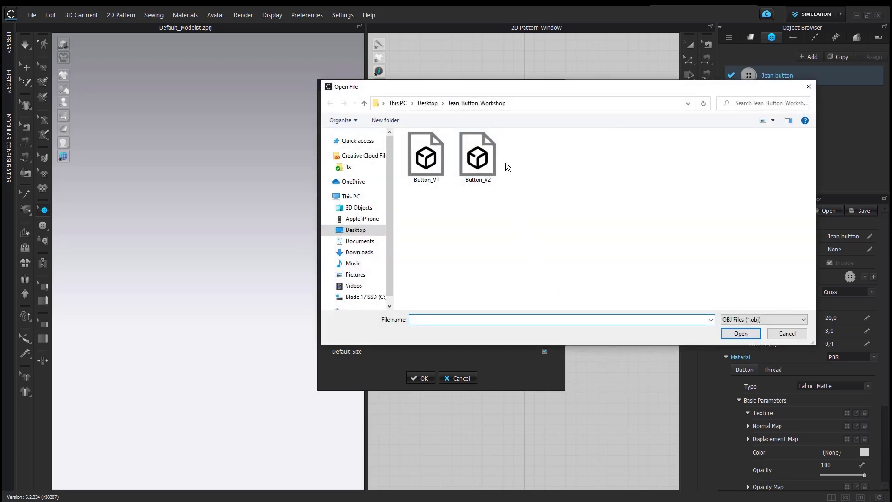
{"action": "left_click", "coordinate": [477, 158]}
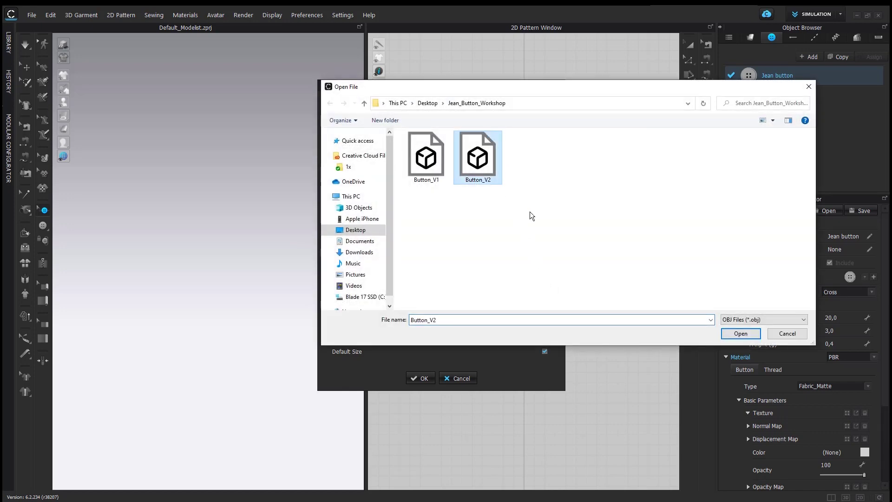
{"action": "left_click", "coordinate": [741, 333]}
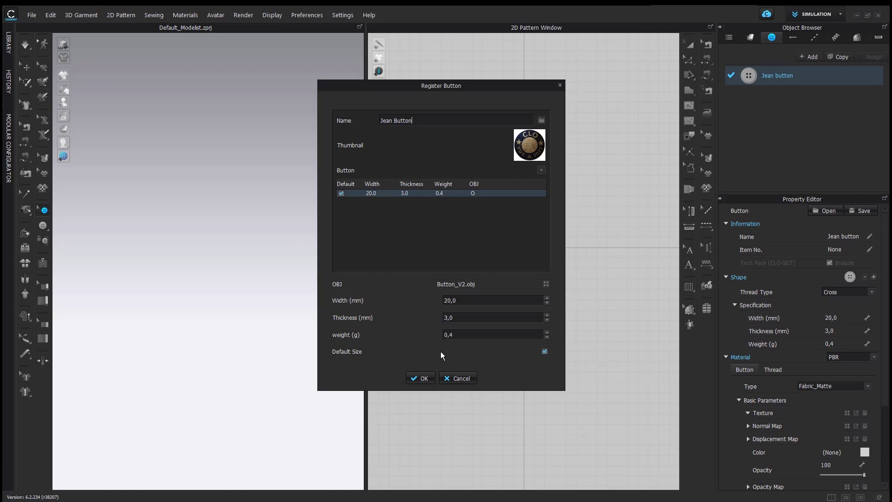
{"action": "left_click", "coordinate": [426, 379]}
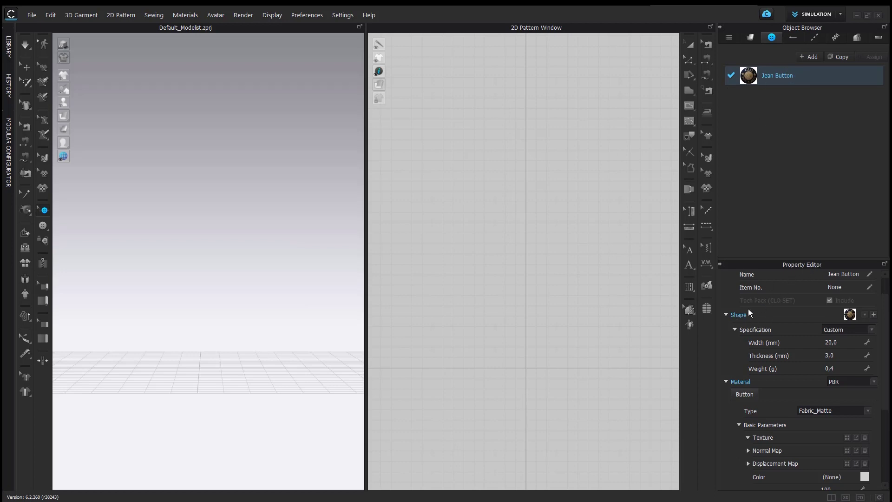
Apply the Button_COL_V1 texture and the Button_NOR_V1 normal map to the Jean Button's material.
{"action": "left_click", "coordinate": [850, 316]}
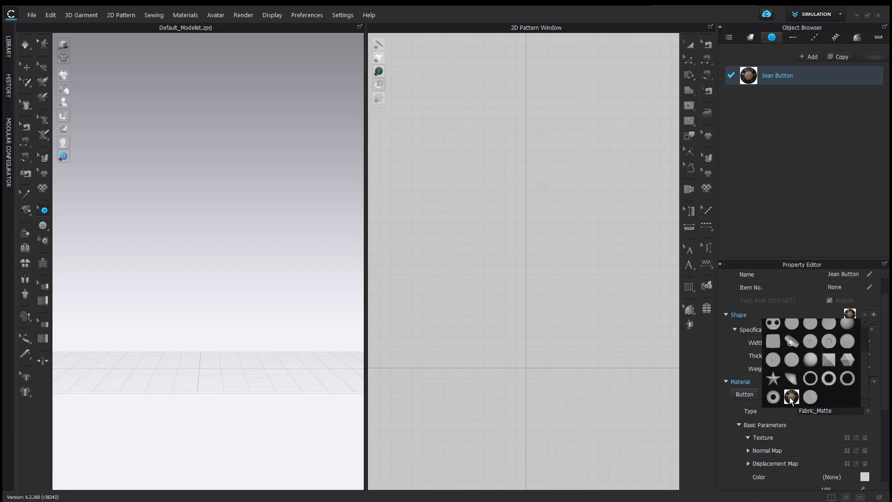
{"action": "left_click", "coordinate": [755, 317]}
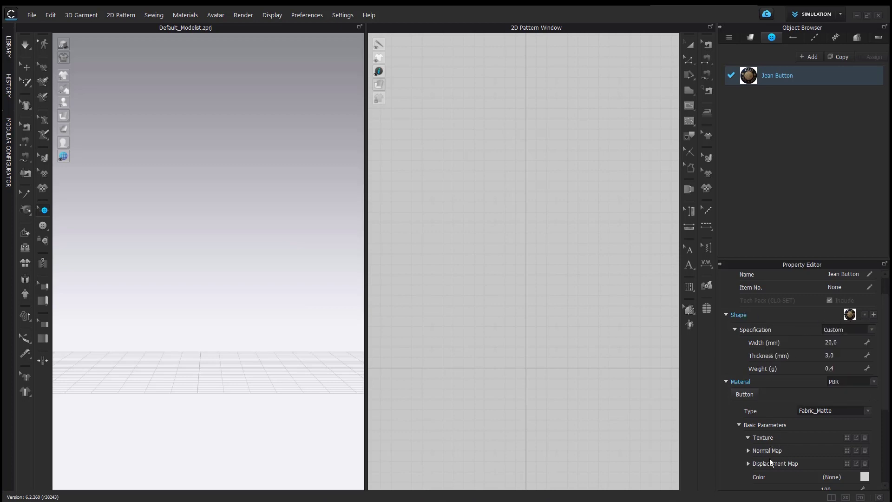
{"action": "scroll", "coordinate": [803, 461], "scroll_direction": "up", "scroll_amount": 1}
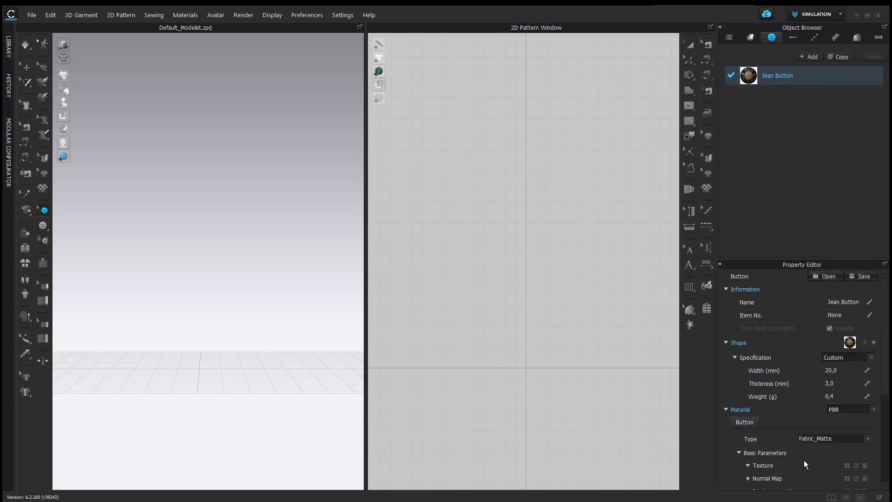
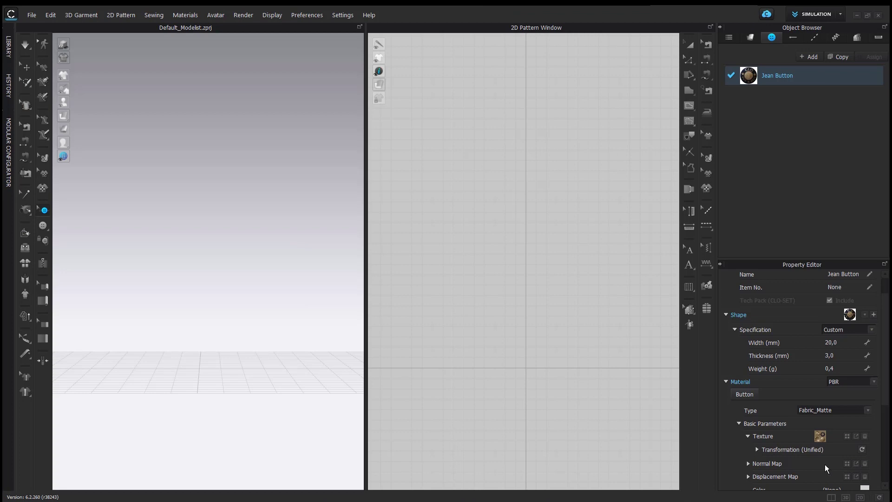
{"action": "left_click", "coordinate": [830, 467]}
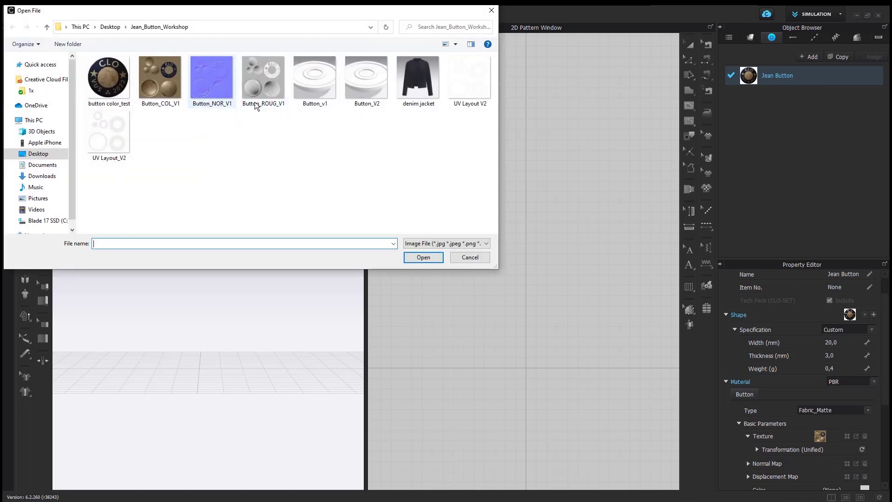
{"action": "left_click", "coordinate": [211, 82]}
{"action": "left_click", "coordinate": [423, 257]}
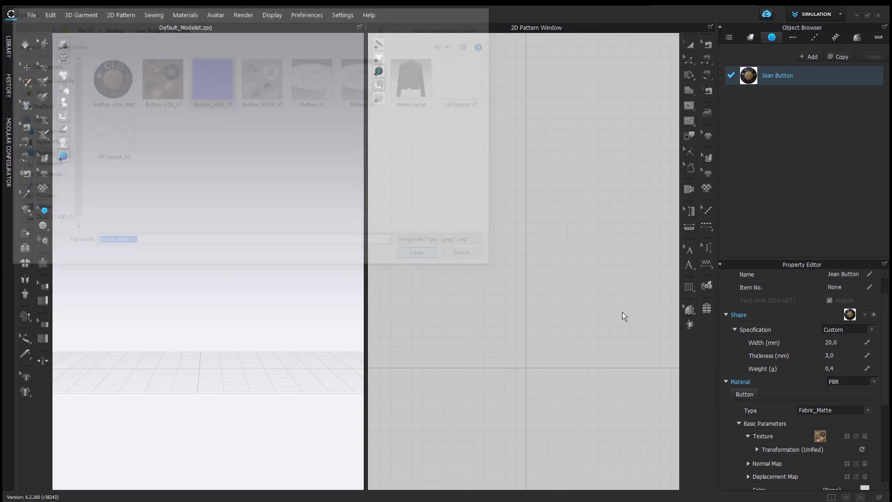
Switch the Jean Button's roughness from intensity to Map and load Button_ROUG_V1 as the roughness map.
{"action": "scroll", "coordinate": [839, 473], "scroll_direction": "down", "scroll_amount": 5}
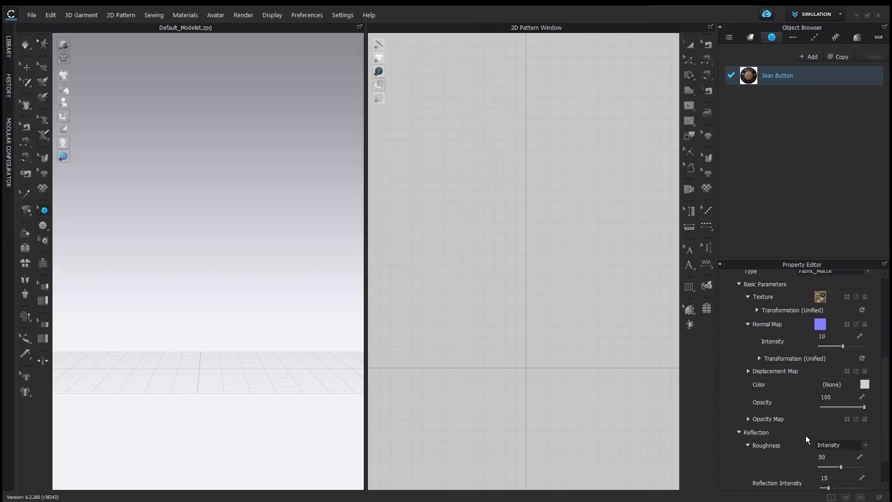
{"action": "scroll", "coordinate": [823, 435], "scroll_direction": "down", "scroll_amount": 1}
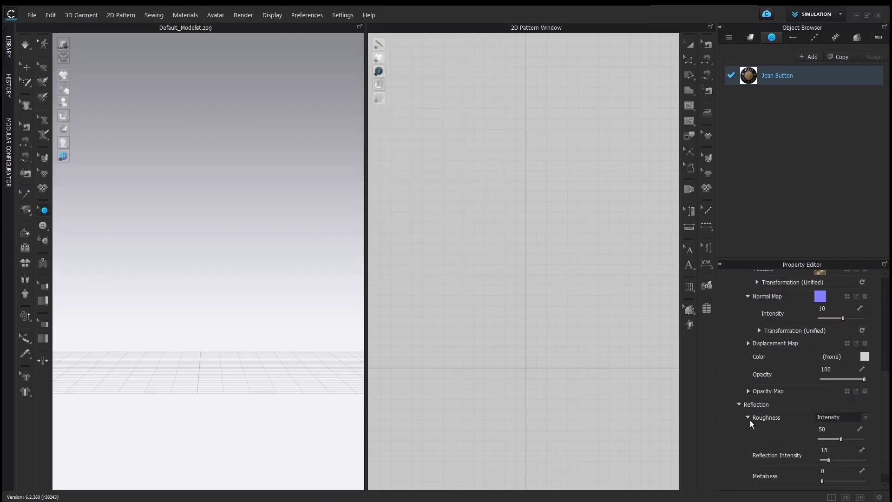
{"action": "left_click", "coordinate": [836, 419]}
{"action": "left_click", "coordinate": [832, 433]}
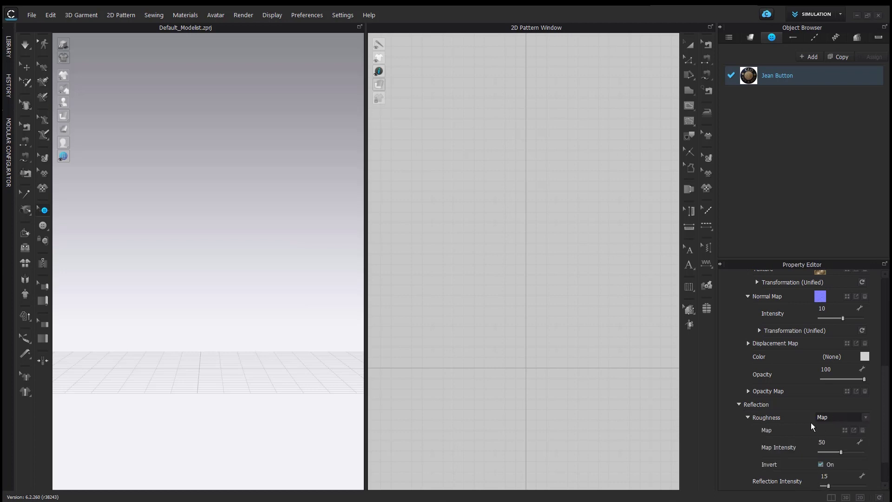
{"action": "left_click", "coordinate": [844, 431]}
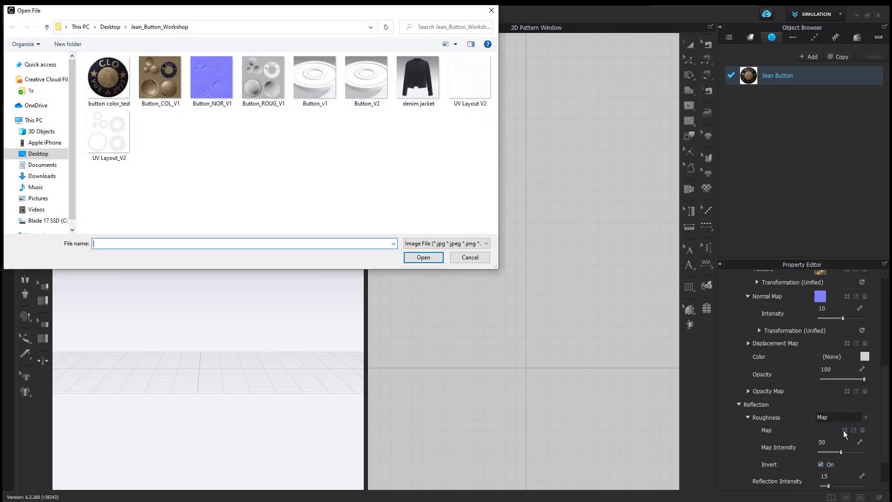
{"action": "left_click", "coordinate": [266, 73]}
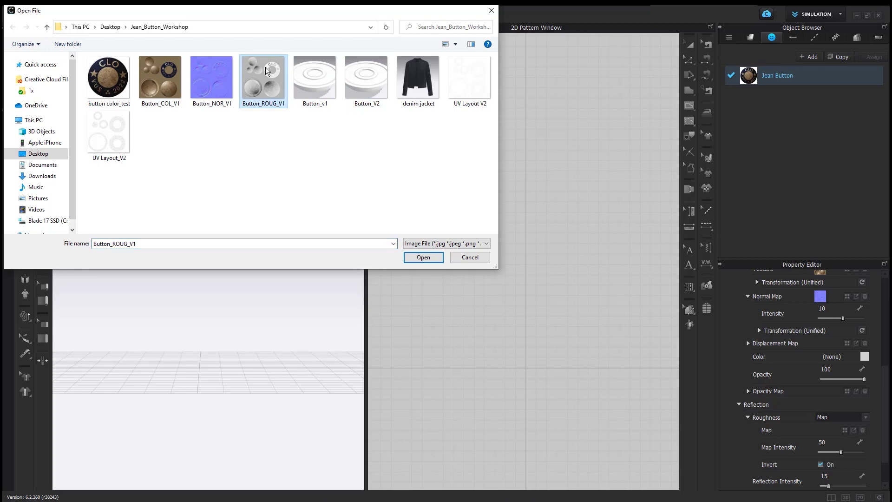
{"action": "left_click", "coordinate": [423, 258]}
{"action": "left_click", "coordinate": [466, 114]}
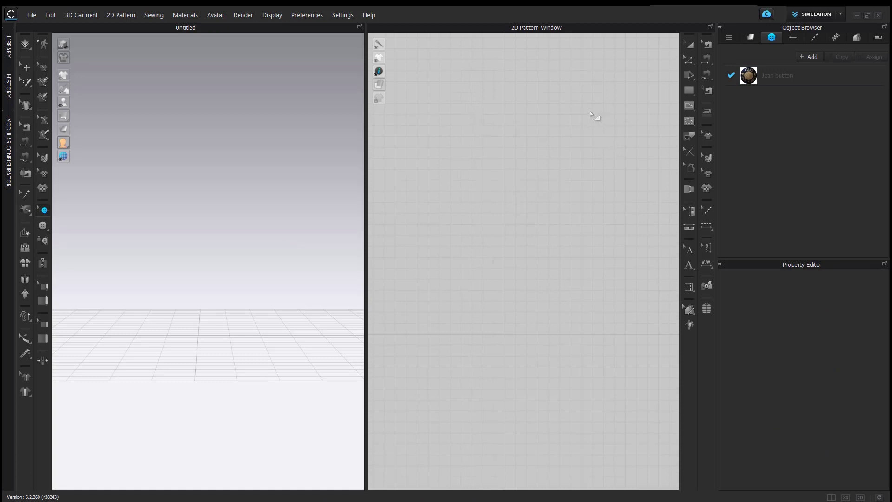
Draw a rectangular pattern about 285 mm wide near the 2D origin, and enlarge it by extending its upper and left edges.
{"action": "left_click", "coordinate": [691, 92]}
{"action": "left_click_drag", "start_coordinate": [691, 93], "coordinate": [720, 105]}
{"action": "left_click_drag", "start_coordinate": [475, 248], "coordinate": [553, 328]}
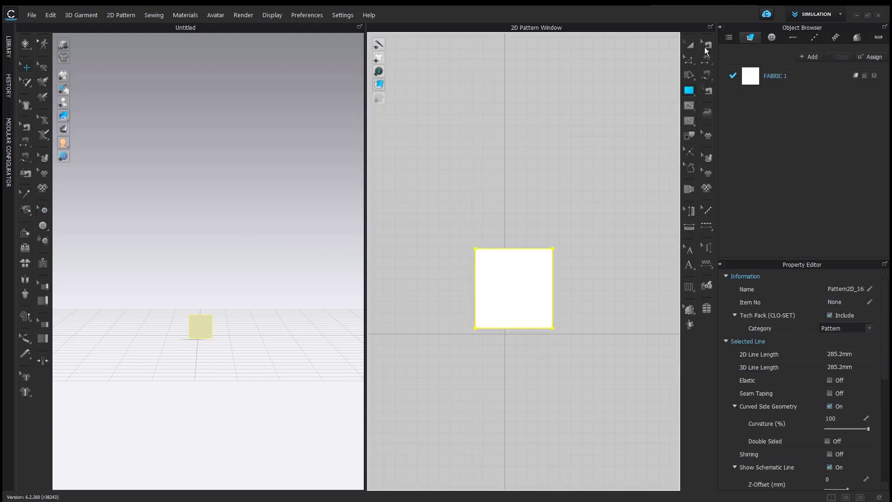
{"action": "left_click", "coordinate": [690, 44]}
{"action": "left_click_drag", "start_coordinate": [514, 240], "coordinate": [514, 120]}
{"action": "left_click_drag", "start_coordinate": [467, 228], "coordinate": [394, 247]}
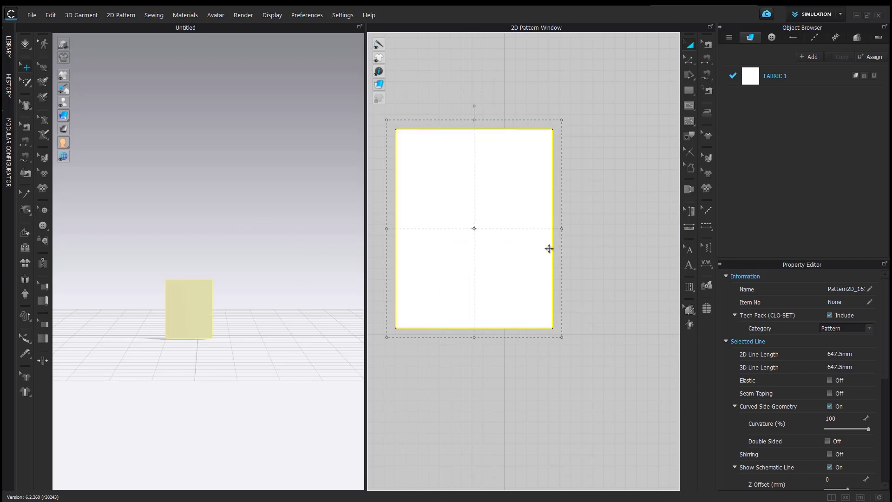
Centre the rectangular pattern on the 2D vertical axis and place three Jean buttons in a triangle on its upper half.
{"action": "left_click_drag", "start_coordinate": [504, 241], "coordinate": [537, 258]}
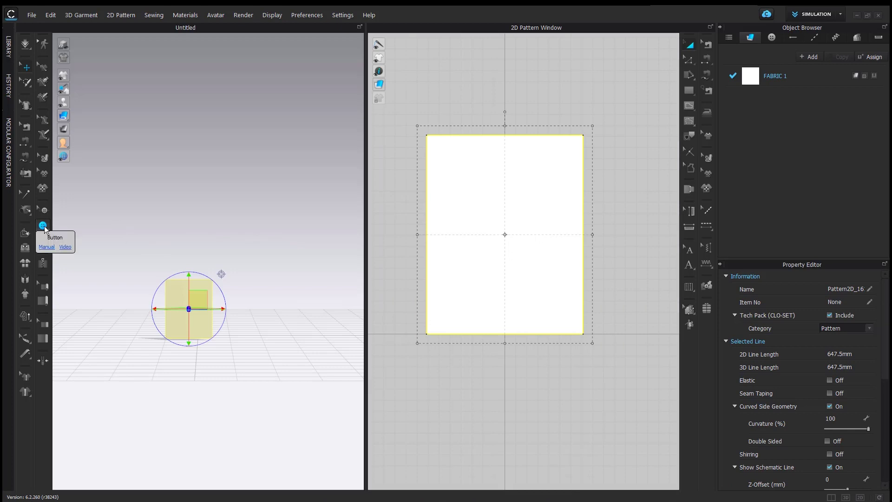
{"action": "left_click", "coordinate": [43, 226]}
{"action": "scroll", "coordinate": [143, 267], "scroll_direction": "up", "scroll_amount": 4}
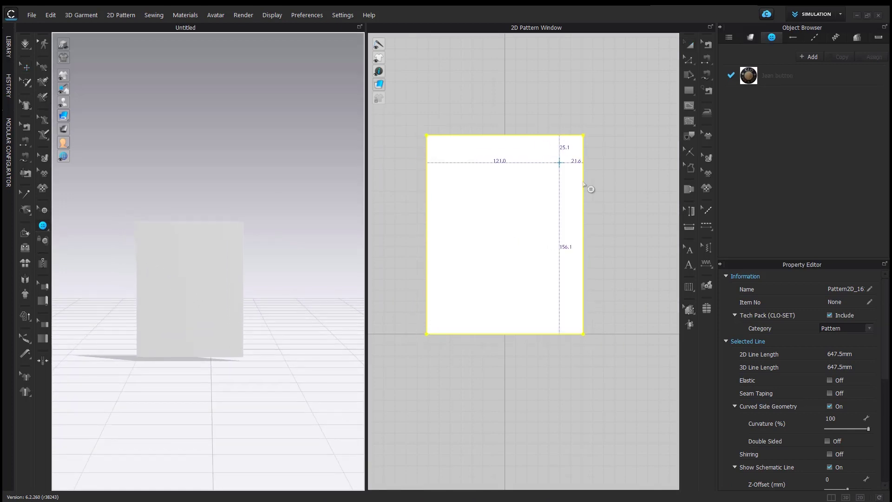
{"action": "left_click", "coordinate": [164, 246]}
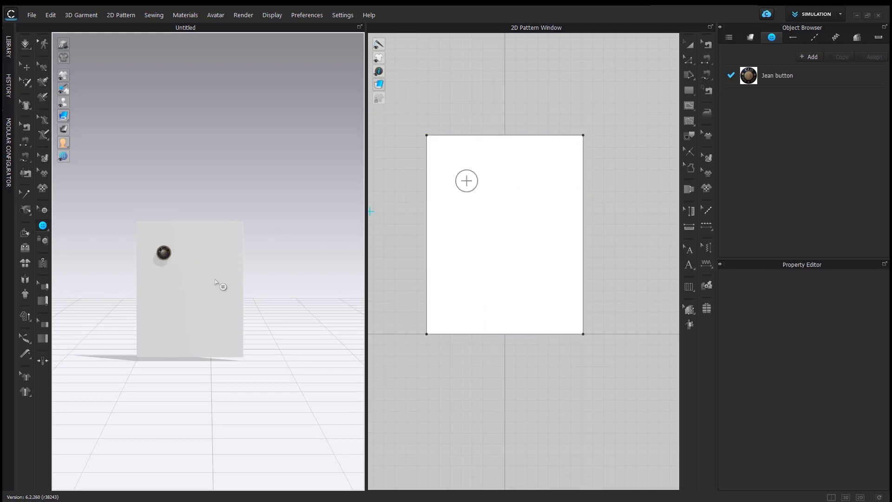
{"action": "left_click", "coordinate": [534, 181]}
{"action": "scroll", "coordinate": [154, 298], "scroll_direction": "up", "scroll_amount": 8}
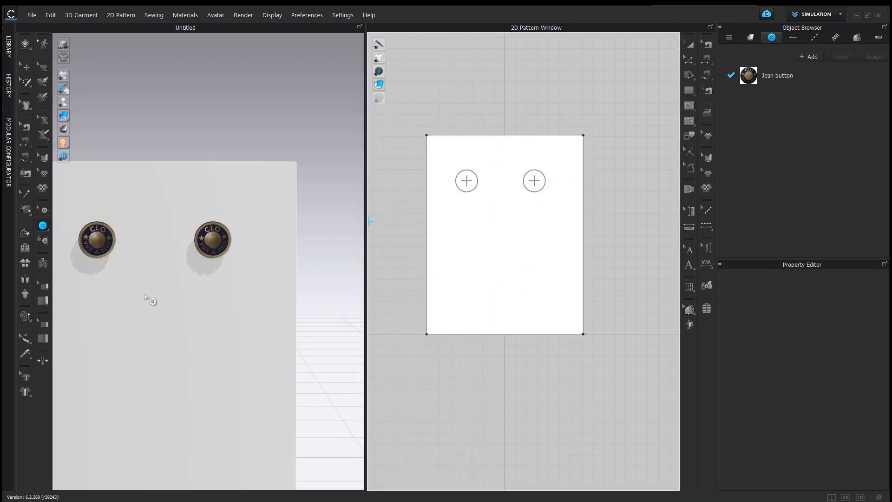
{"action": "left_click", "coordinate": [203, 292]}
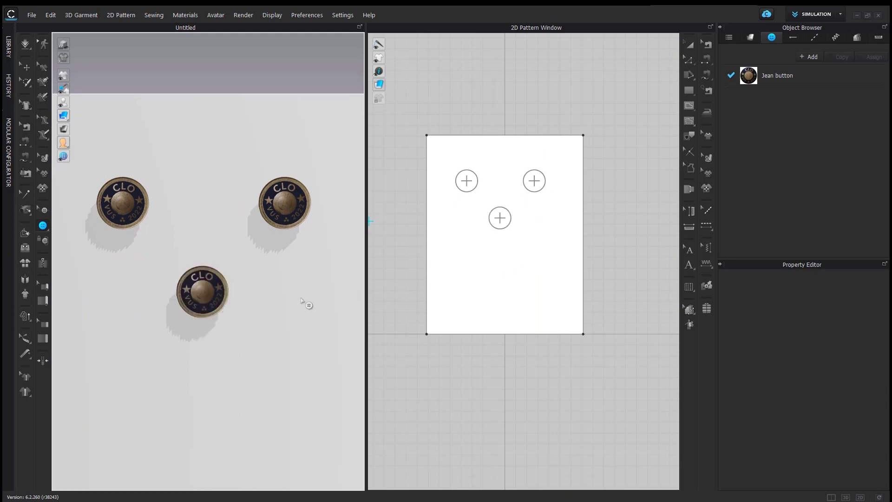
Save the Jean button style as Jean button.btn in the Button assets folder, replacing the existing file.
{"action": "left_click", "coordinate": [785, 82]}
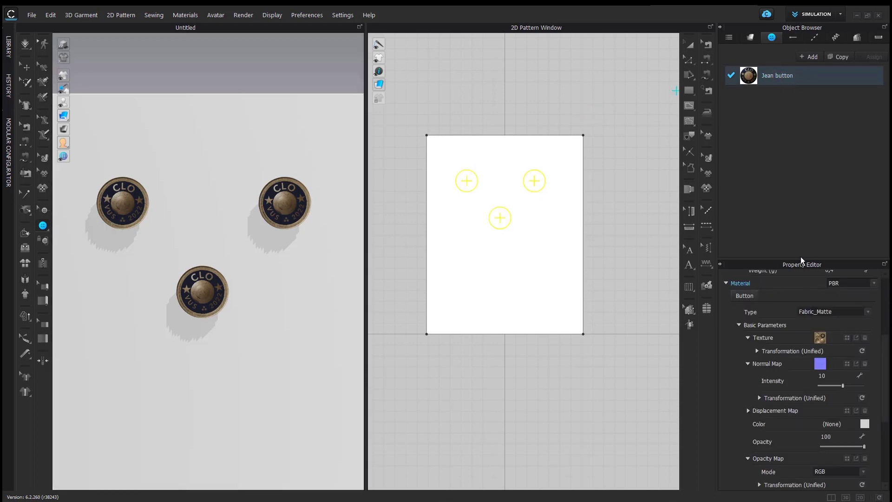
{"action": "left_click_drag", "start_coordinate": [801, 262], "coordinate": [802, 227]}
{"action": "scroll", "coordinate": [813, 299], "scroll_direction": "up", "scroll_amount": 5}
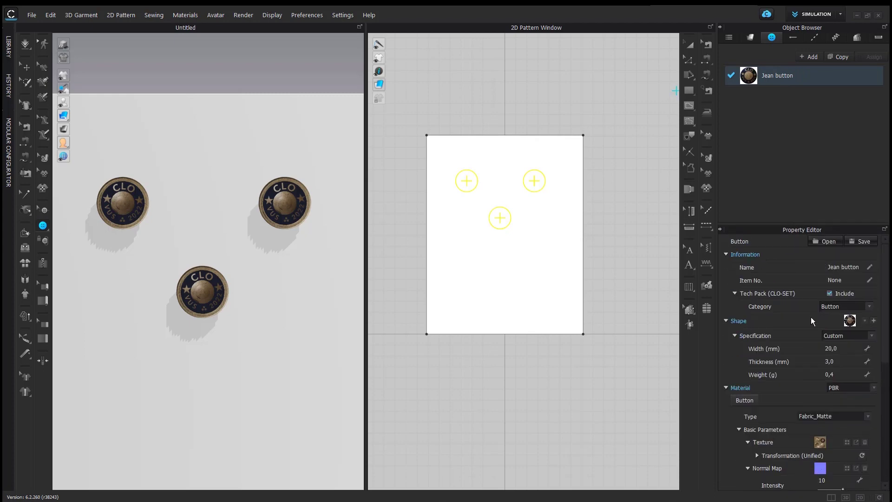
{"action": "left_click", "coordinate": [858, 242]}
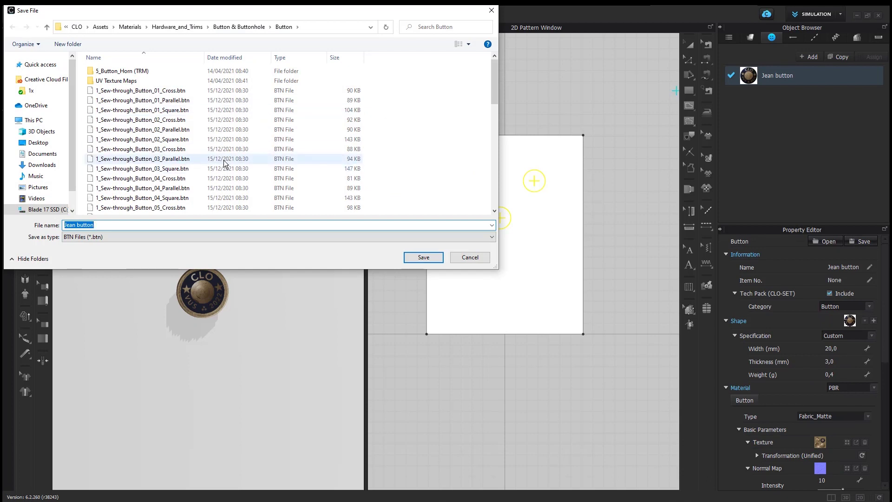
{"action": "scroll", "coordinate": [221, 164], "scroll_direction": "down", "scroll_amount": 12}
{"action": "scroll", "coordinate": [219, 165], "scroll_direction": "down", "scroll_amount": 1}
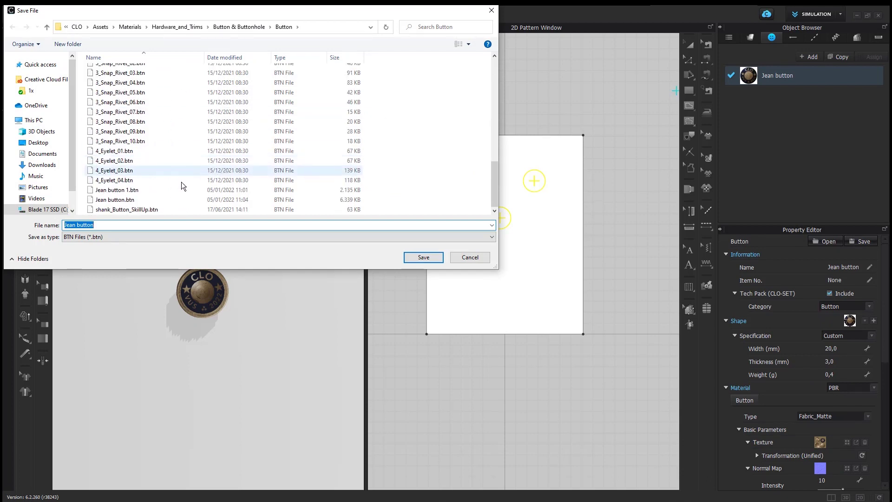
{"action": "left_click", "coordinate": [149, 200]}
{"action": "left_click", "coordinate": [430, 258]}
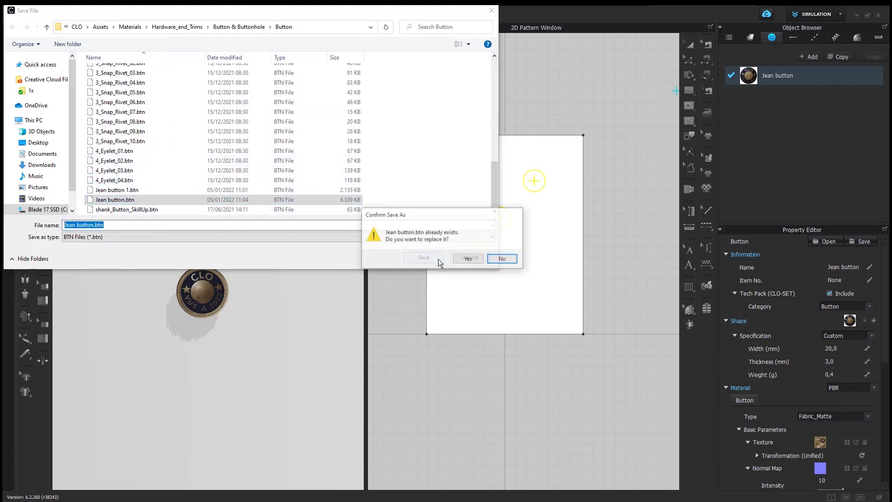
{"action": "left_click", "coordinate": [468, 259]}
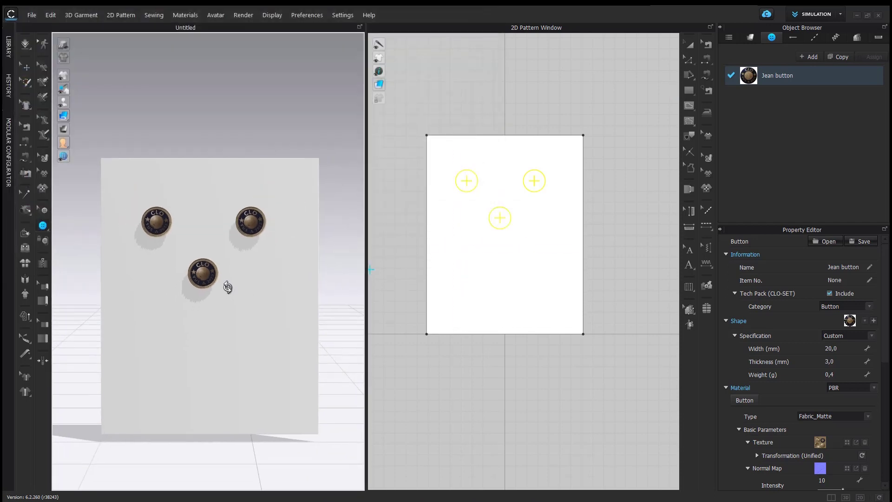
Open the denim jacket_Final project with load type Open, including its garment, avatar and custom view.
{"action": "right_click_drag", "start_coordinate": [225, 287], "coordinate": [228, 284]}
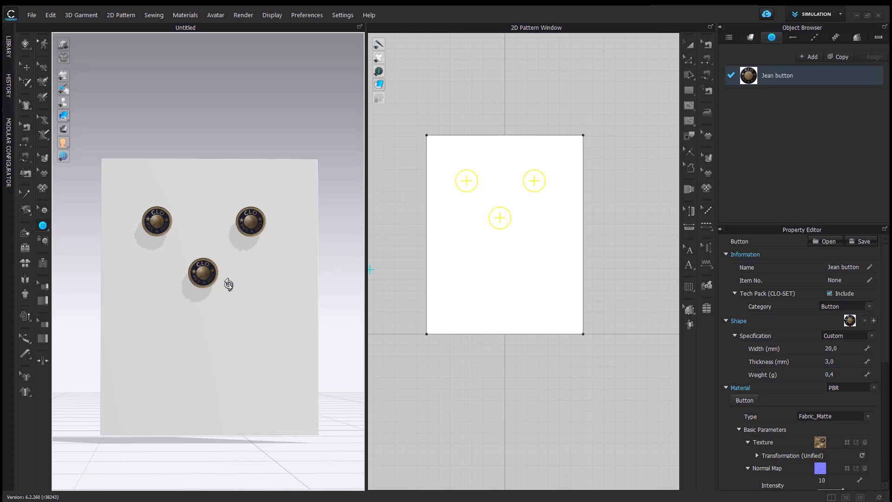
{"action": "left_click", "coordinate": [32, 15]}
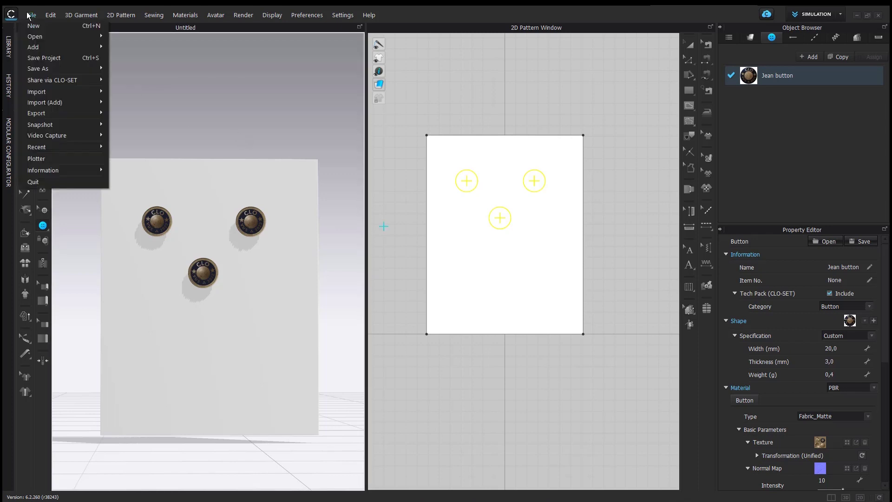
{"action": "mouse_move", "coordinate": [41, 36]}
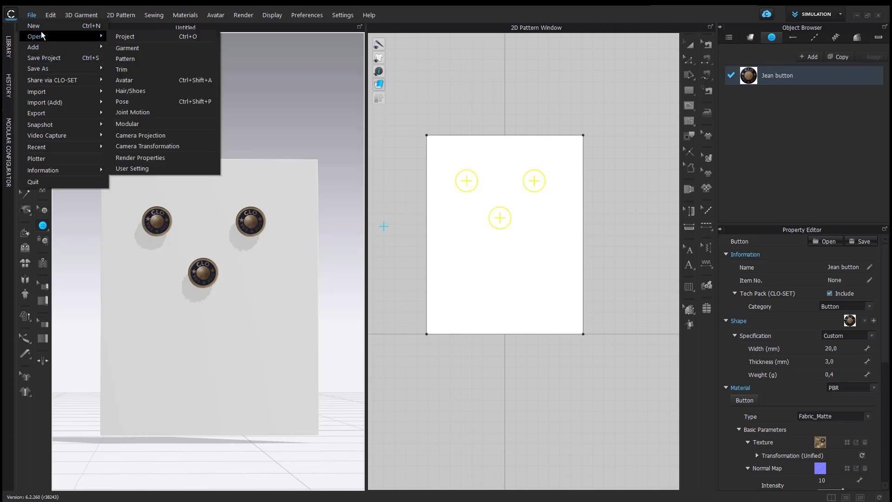
{"action": "left_click", "coordinate": [128, 38]}
{"action": "left_click", "coordinate": [446, 289]}
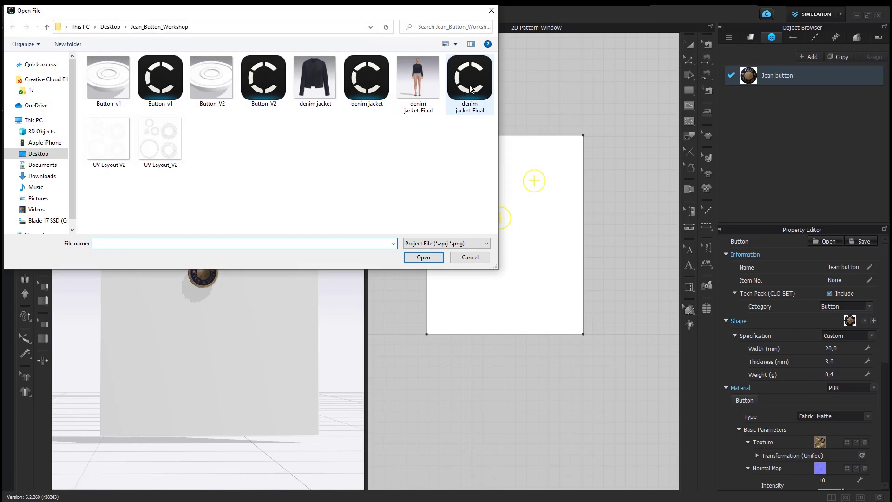
{"action": "left_click", "coordinate": [470, 89]}
{"action": "left_click", "coordinate": [423, 258]}
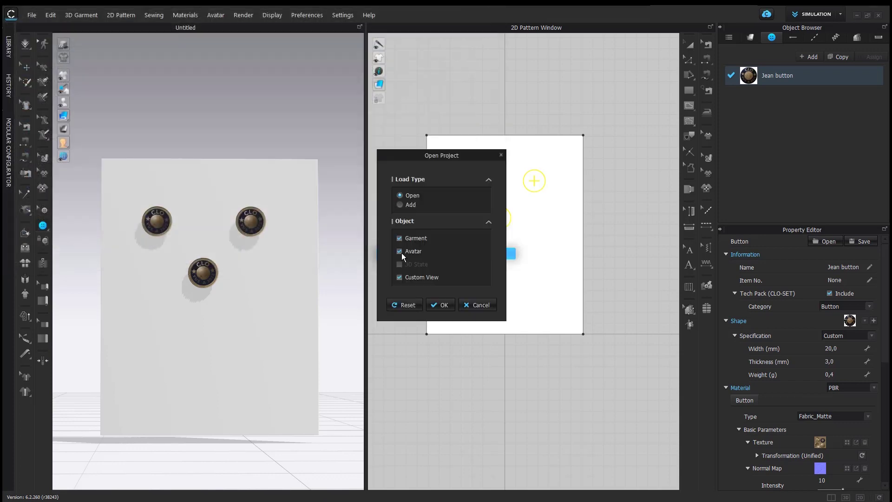
{"action": "left_click", "coordinate": [433, 307]}
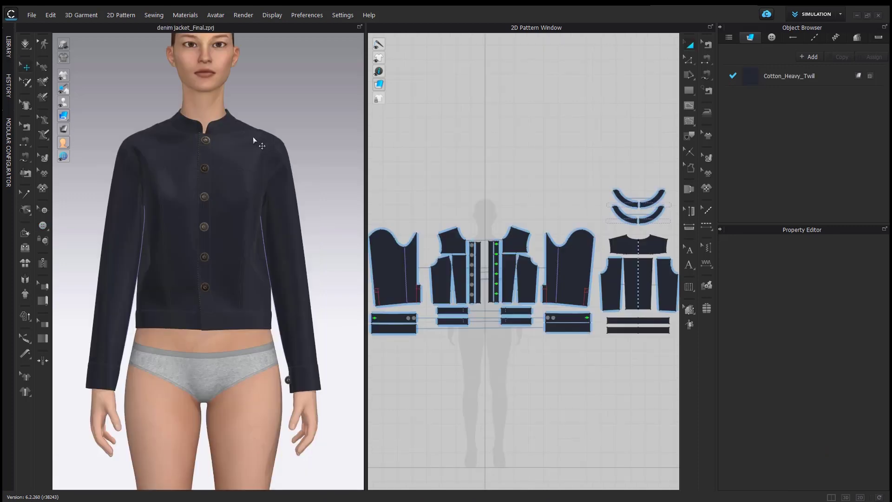
Examine the custom jeans buttons along the denim jacket's front placket from the hem to the collar.
{"action": "scroll", "coordinate": [253, 138], "scroll_direction": "up", "scroll_amount": 10}
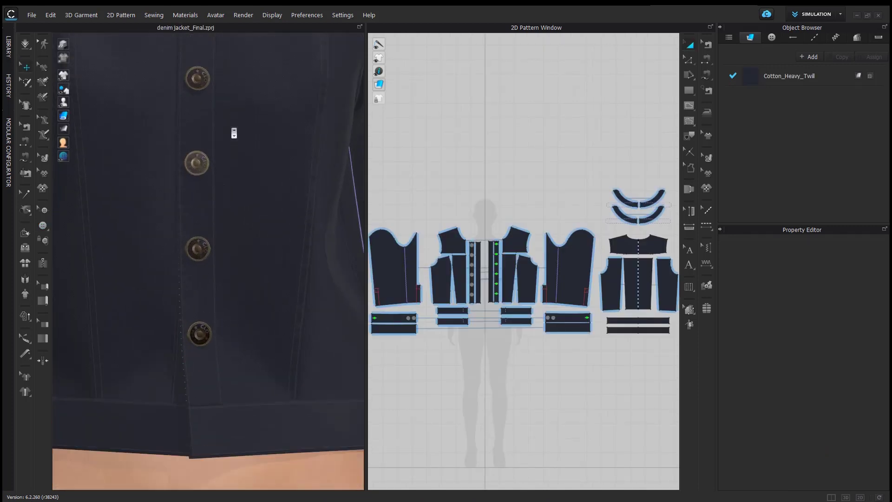
{"action": "scroll", "coordinate": [245, 297], "scroll_direction": "down", "scroll_amount": 5}
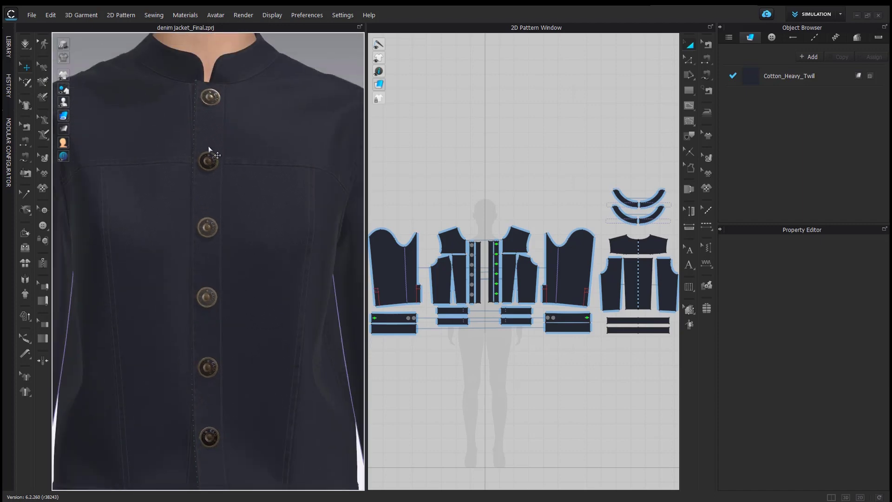
{"action": "scroll", "coordinate": [205, 203], "scroll_direction": "up", "scroll_amount": 5}
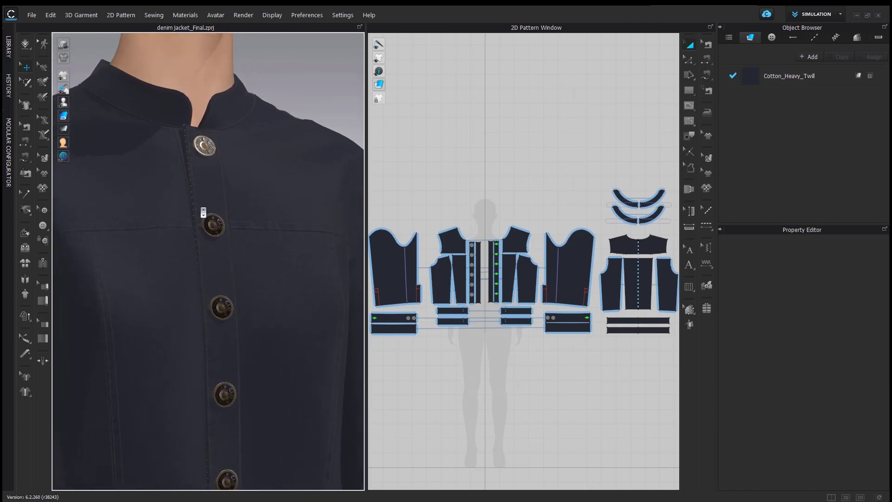
{"action": "middle_click_drag", "start_coordinate": [243, 152], "coordinate": [236, 269]}
{"action": "right_click_drag", "start_coordinate": [251, 295], "coordinate": [248, 286]}
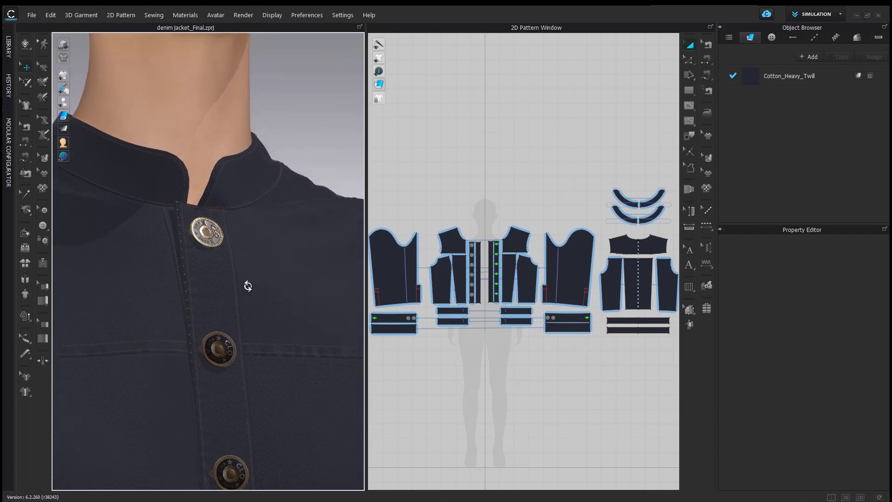
{"action": "scroll", "coordinate": [239, 235], "scroll_direction": "down", "scroll_amount": 2}
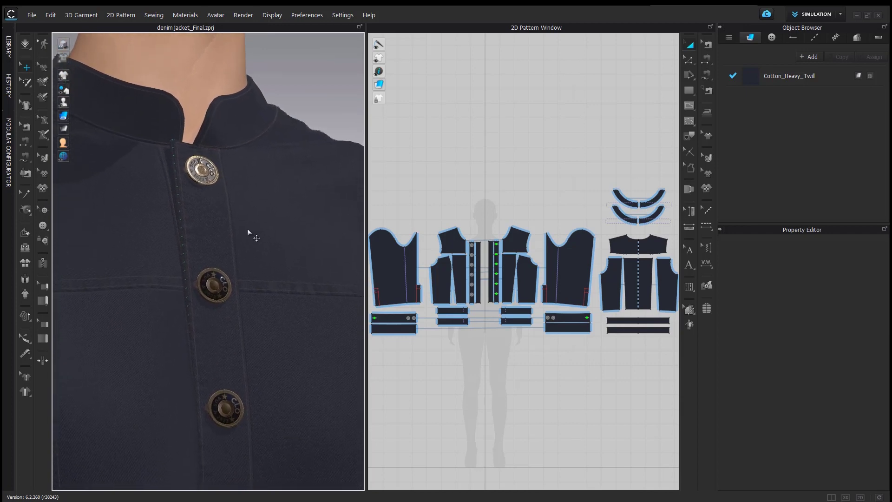